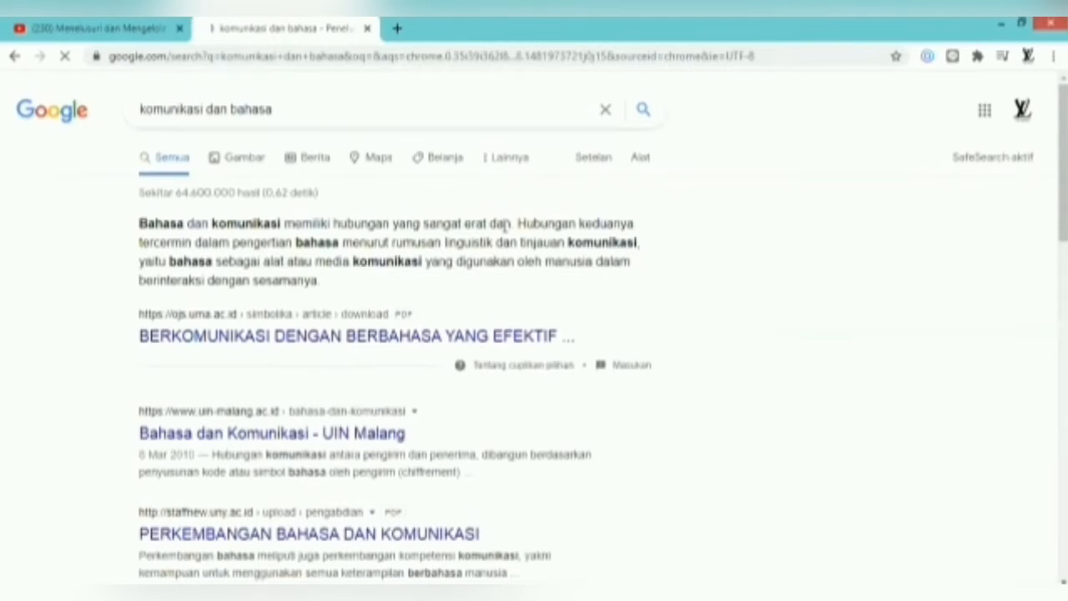
# Download the PDF article "BERKOMUNIKASI DENGAN BERBAHASA YANG EFEKTIF" from the search results and show the downloaded file in its folder
pyautogui.click(336, 337)
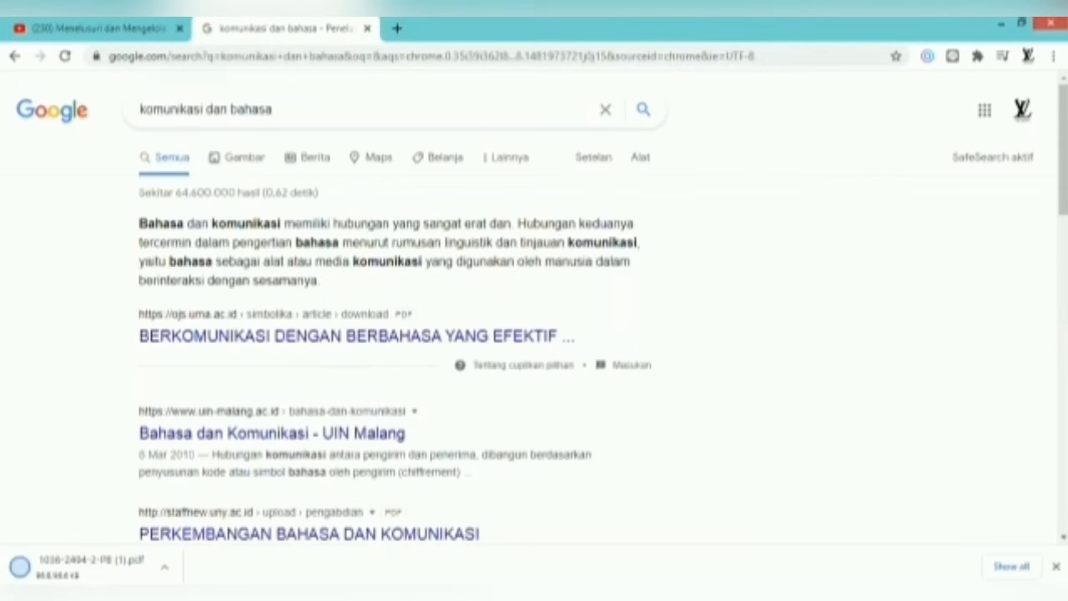
pyautogui.click(1011, 566)
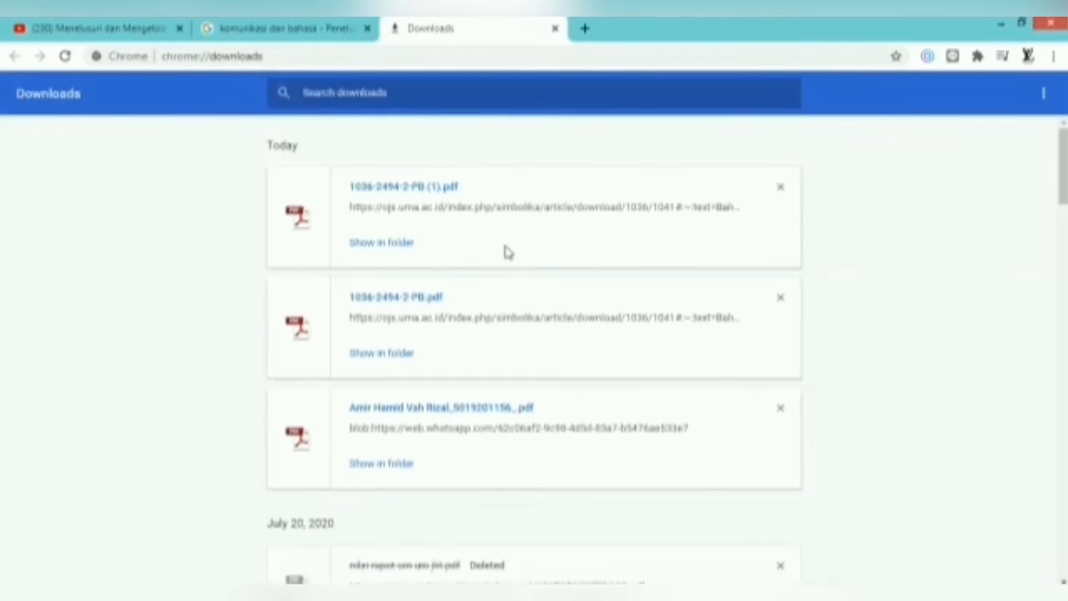
pyautogui.click(384, 249)
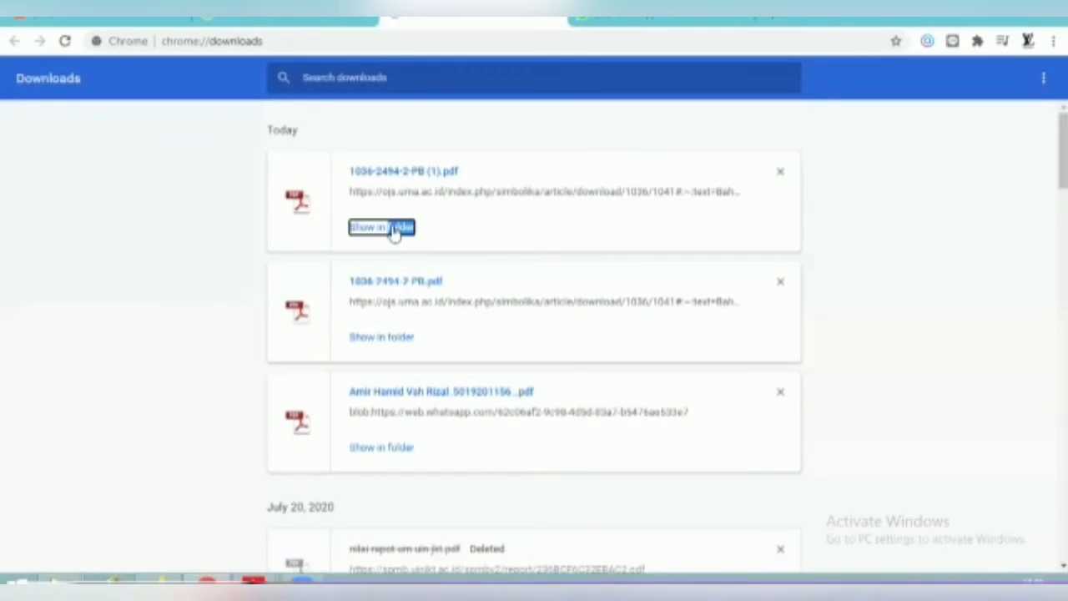
pyautogui.doubleClick(523, 287)
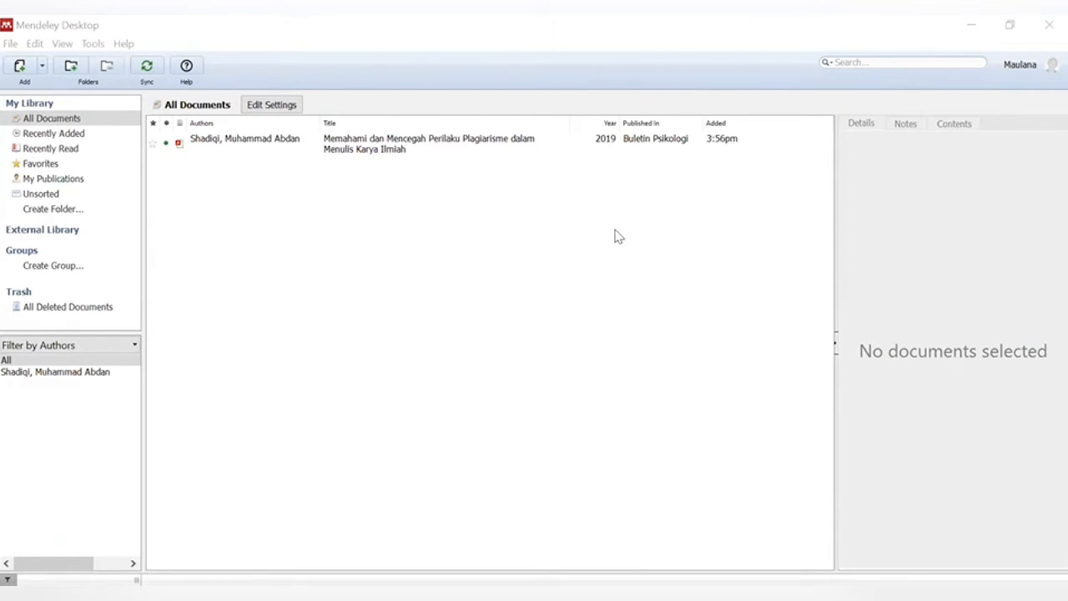
# In Mendeley Desktop, start adding files to the library and browse from Local Disk (C:) to the asus user folder
pyautogui.click(41, 67)
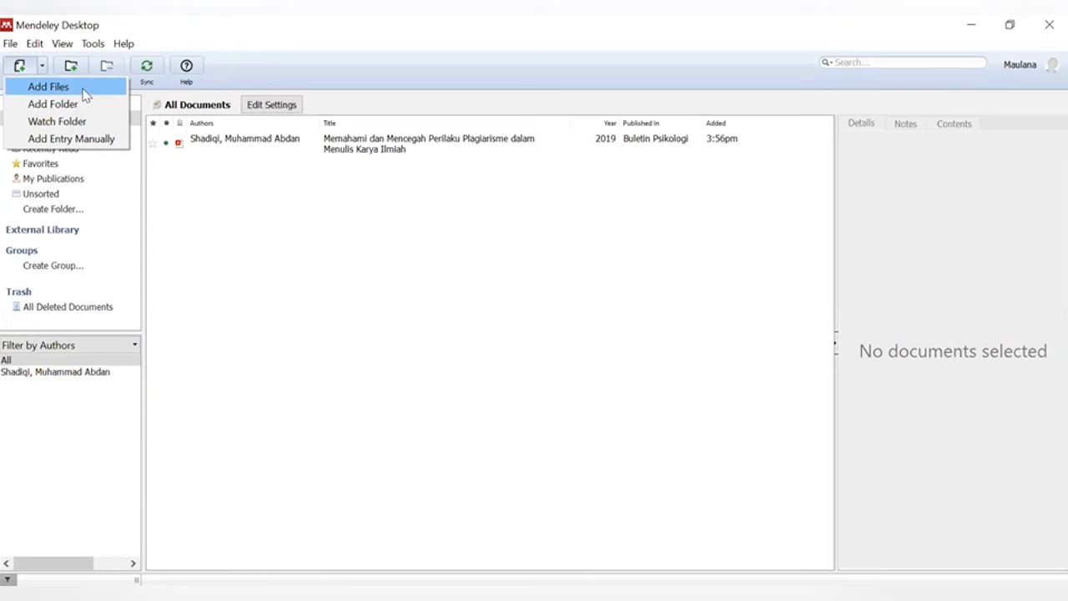
pyautogui.click(81, 87)
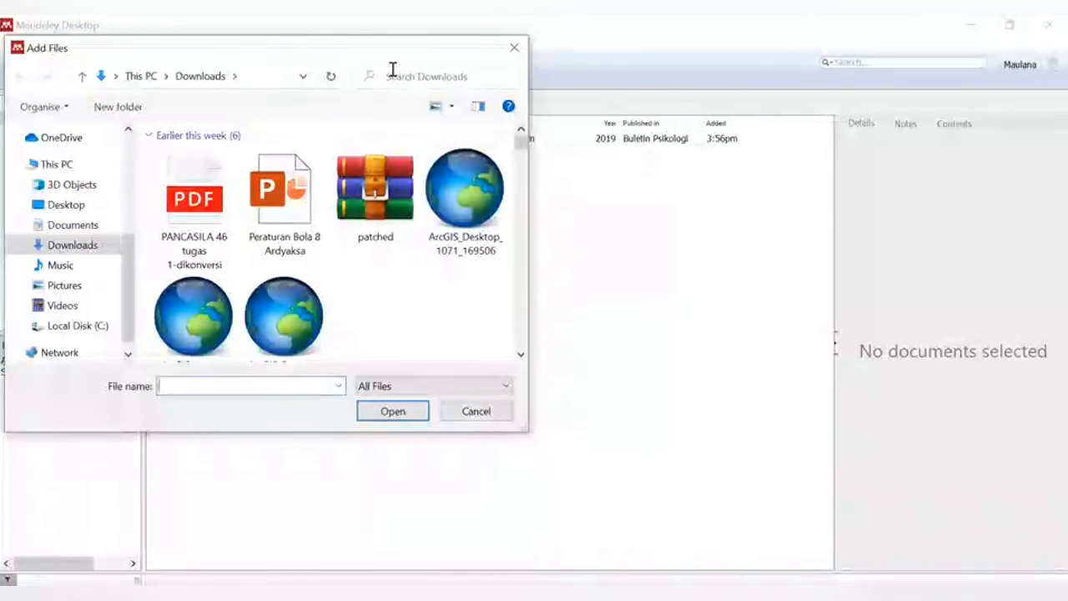
pyautogui.click(392, 71)
pyautogui.write('asus')
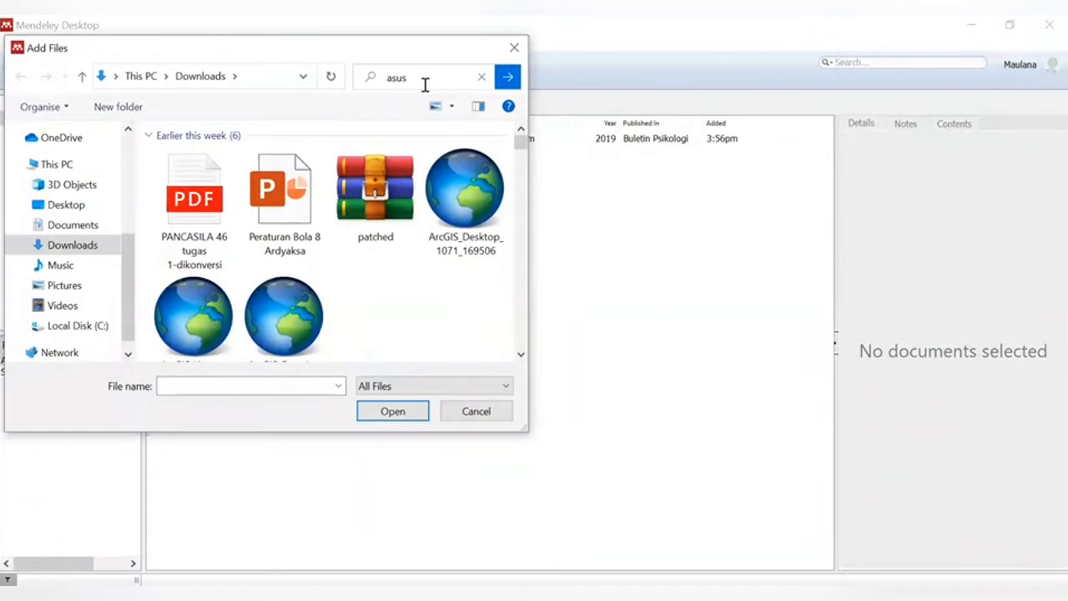
pyautogui.click(66, 324)
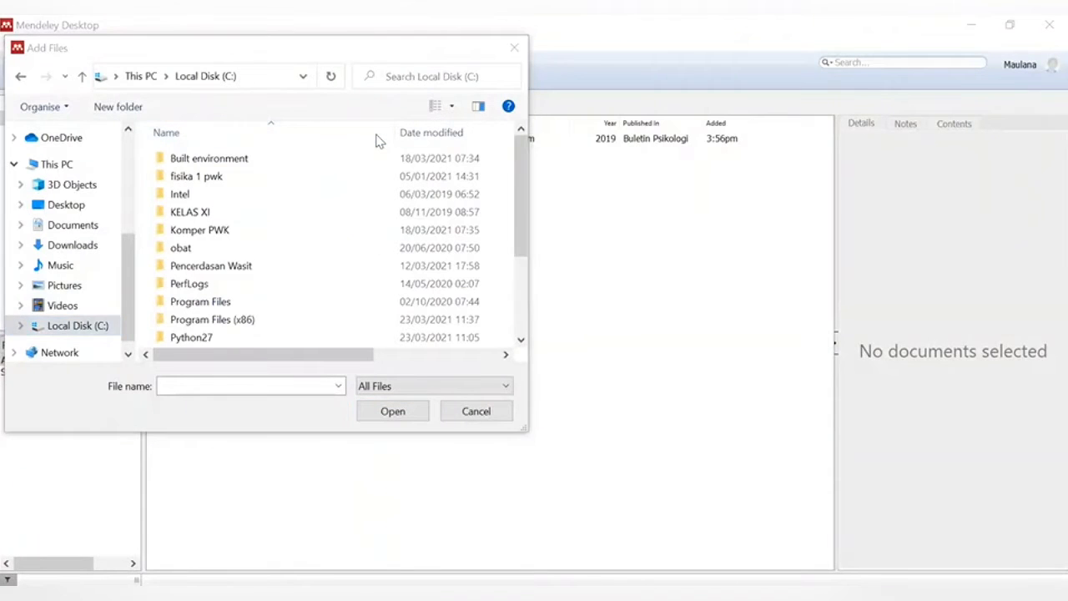
pyautogui.click(388, 84)
pyautogui.write('asus')
pyautogui.click(410, 95)
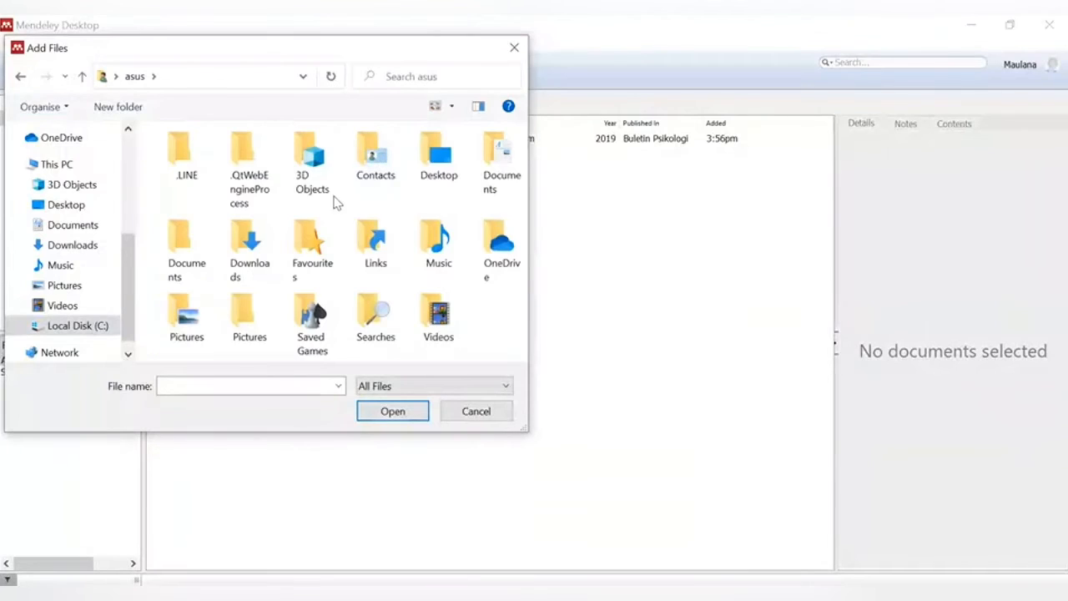
# Import the PDF 1036-2494-2-PB from the OneDrive Documents folder into the library
pyautogui.doubleClick(507, 271)
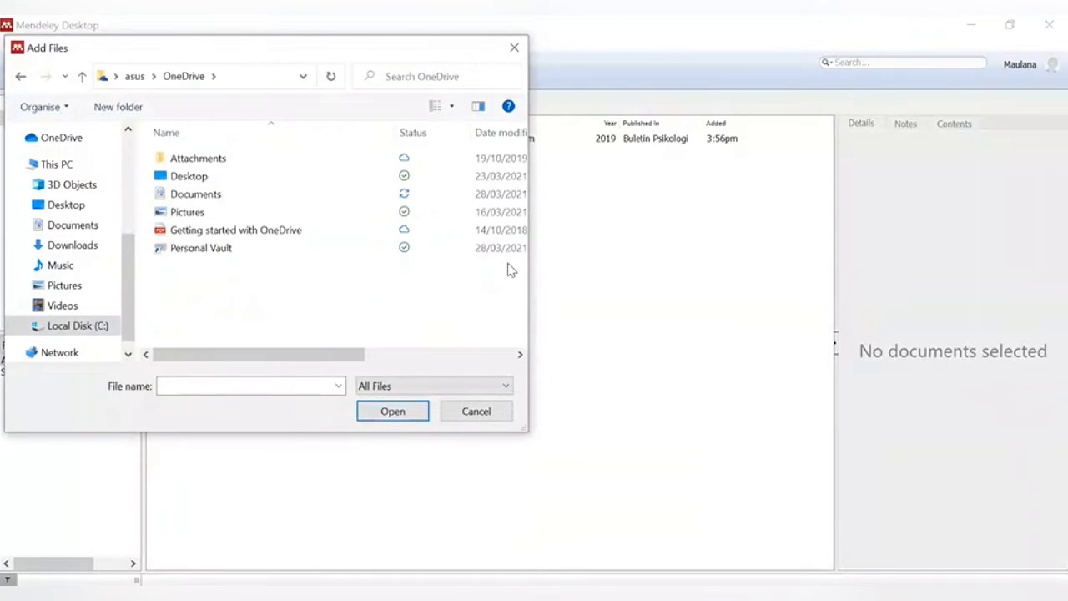
pyautogui.doubleClick(247, 195)
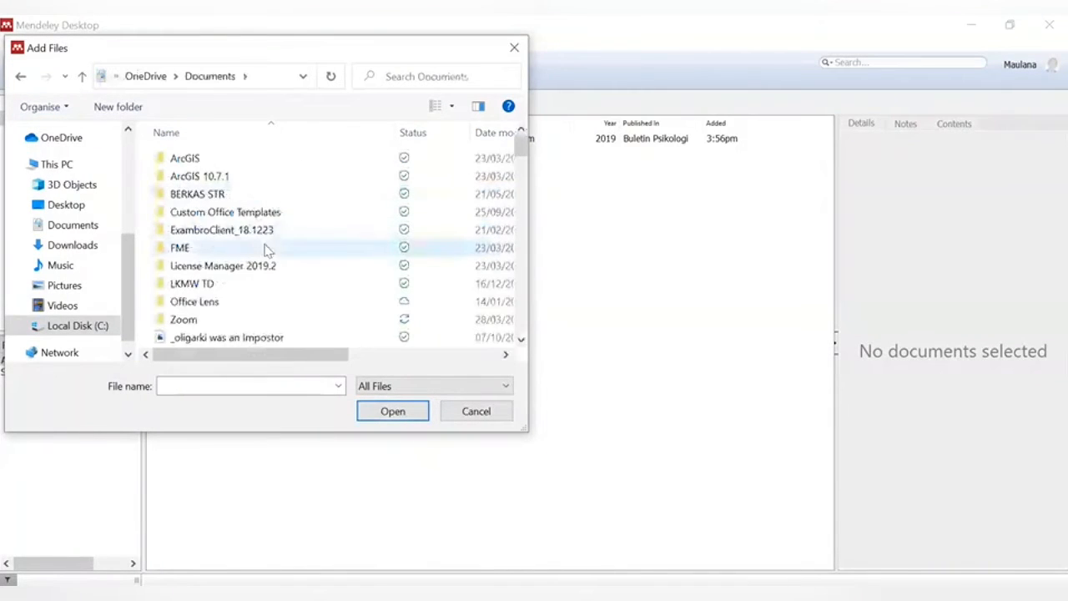
pyautogui.scroll(-1, 267, 250)
pyautogui.scroll(-2, 267, 251)
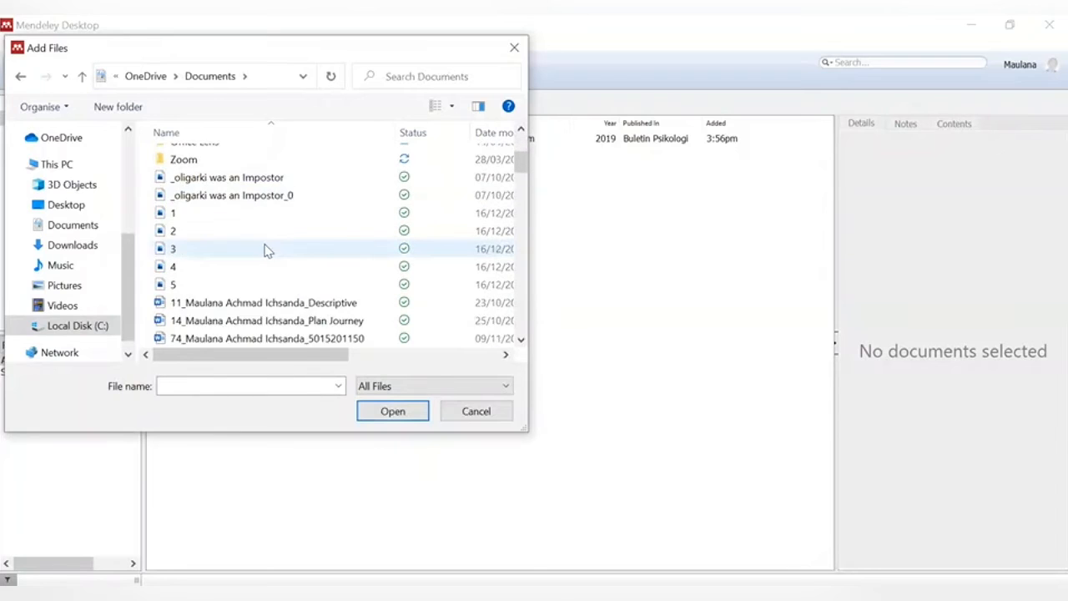
pyautogui.scroll(-2, 267, 250)
pyautogui.click(267, 250)
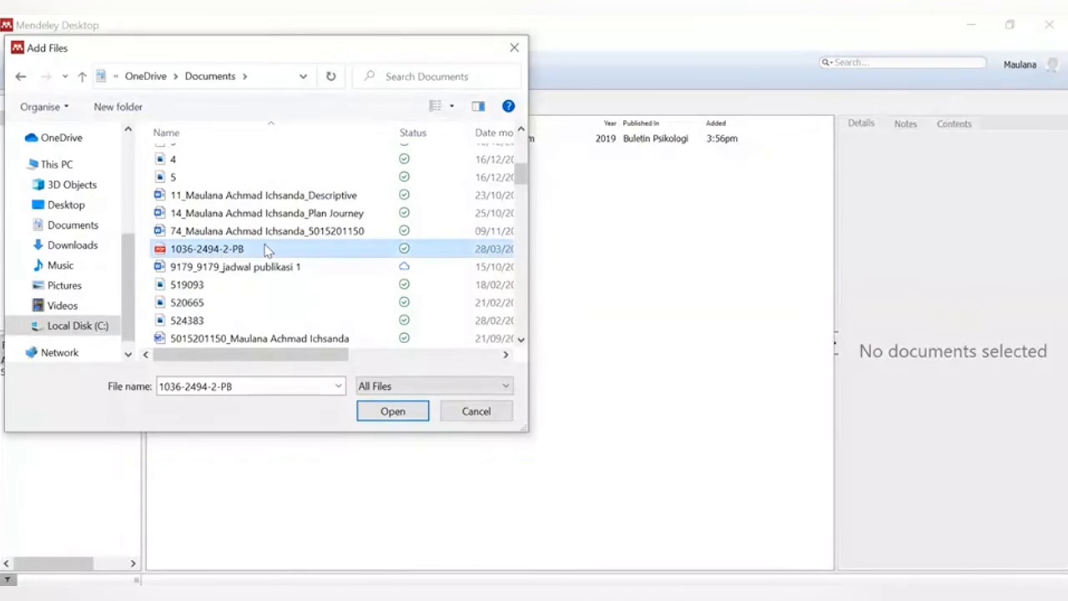
pyautogui.click(392, 412)
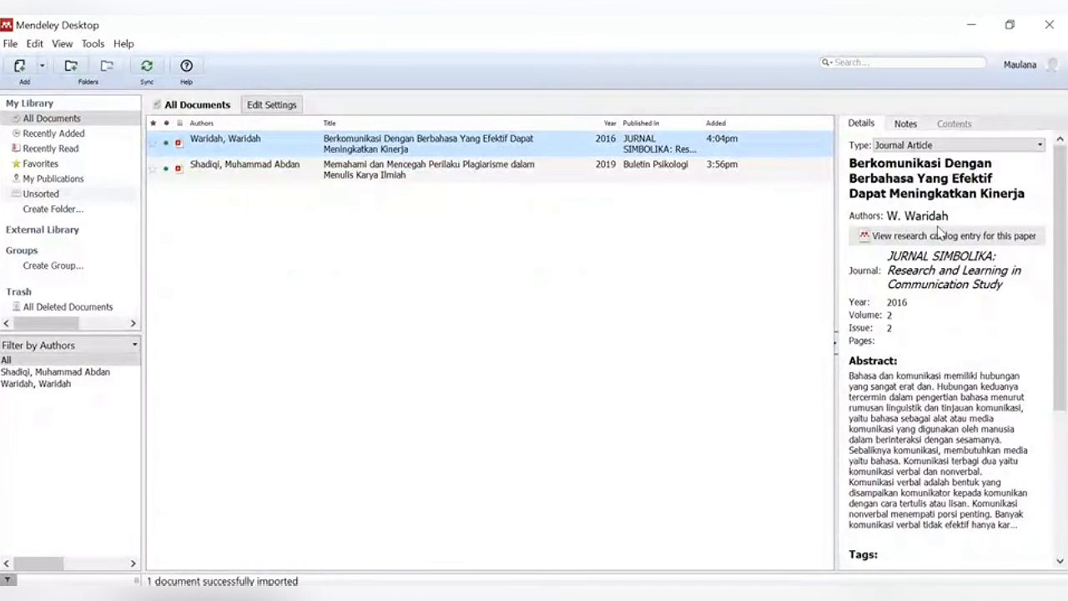
# Review the imported article's details, from its title, authors and journal through the abstract to the catalog IDs and files
pyautogui.scroll(-1, 947, 234)
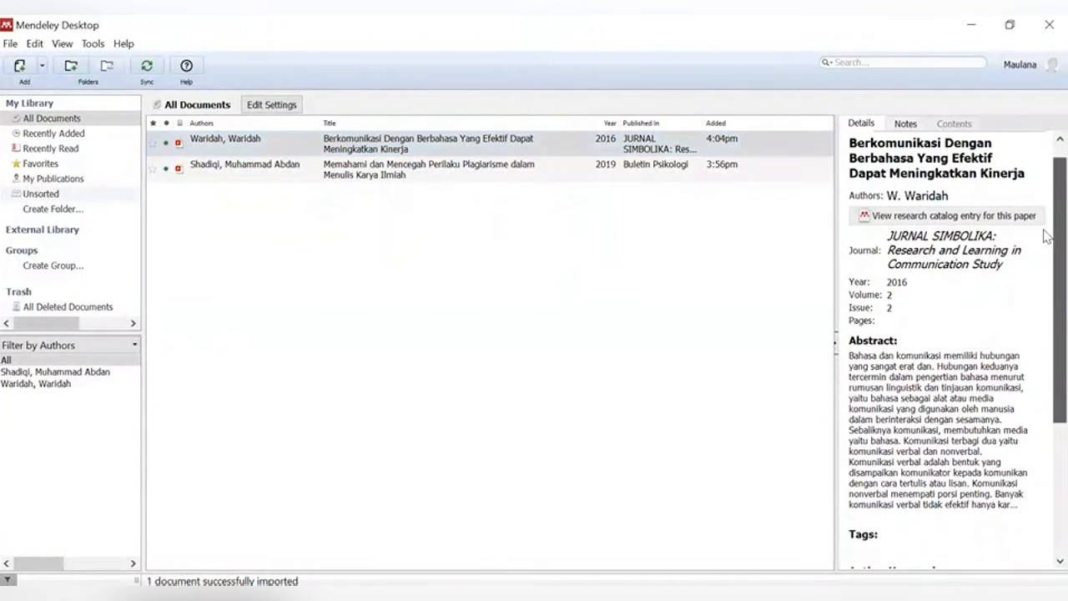
pyautogui.scroll(-1, 1045, 242)
pyautogui.scroll(-8, 1045, 242)
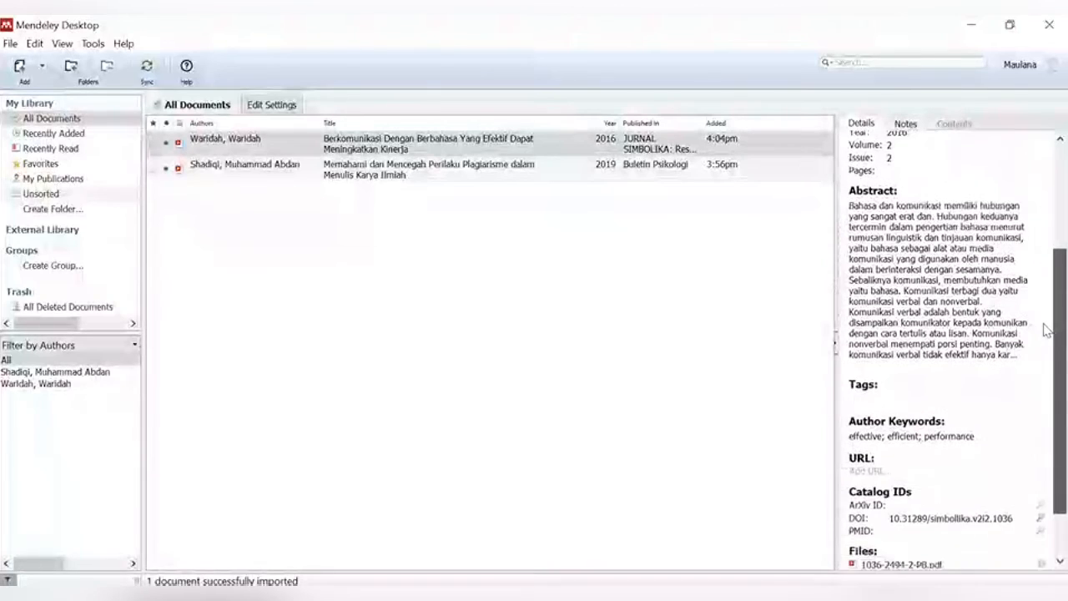
pyautogui.scroll(-1, 1045, 355)
pyautogui.scroll(10, 1042, 350)
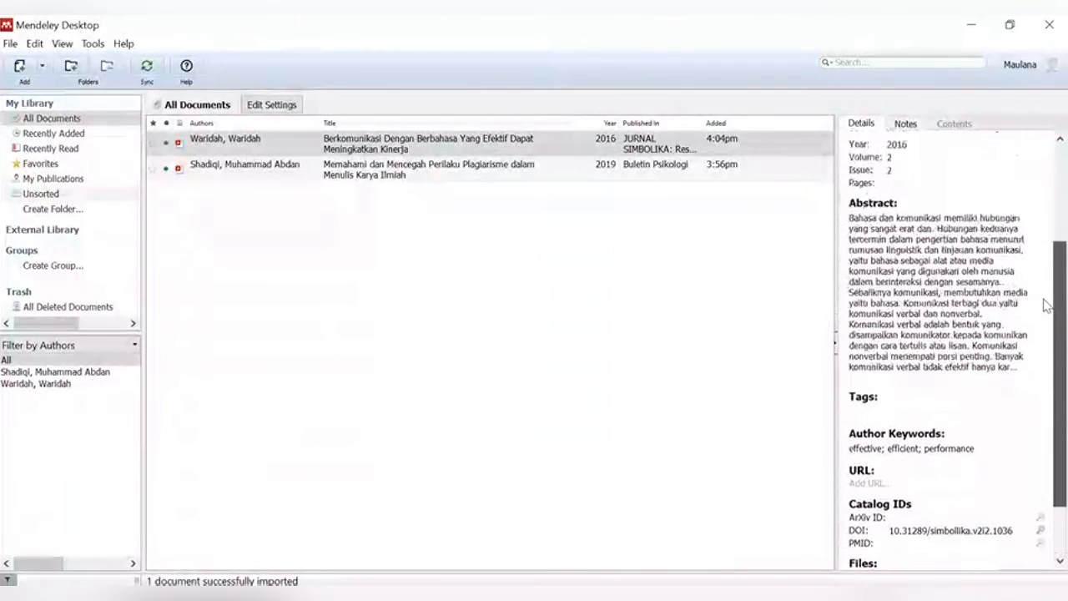
pyautogui.scroll(1, 1026, 230)
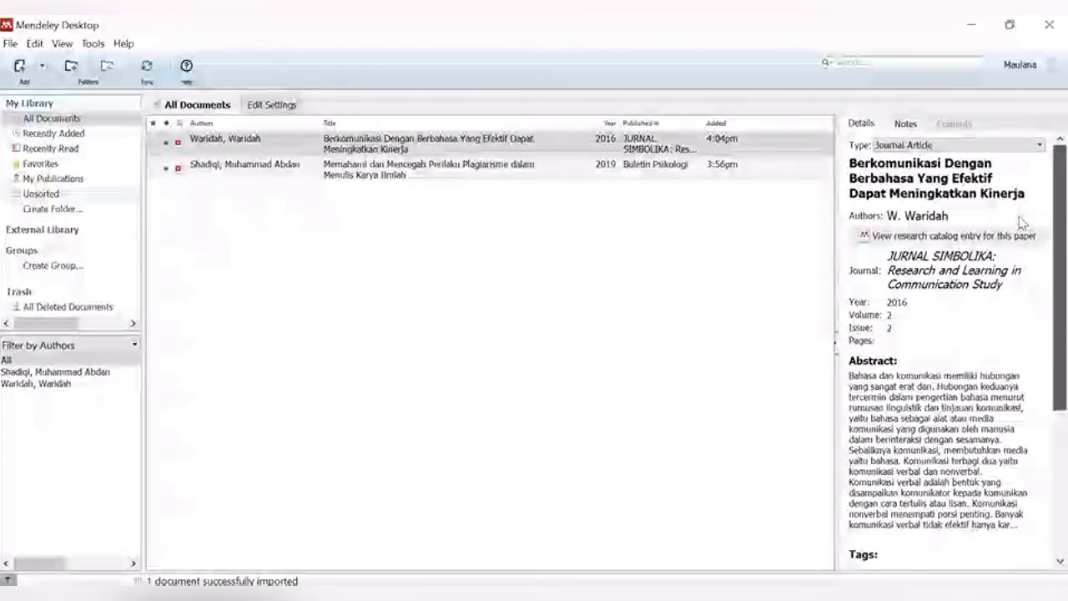
pyautogui.click(626, 140)
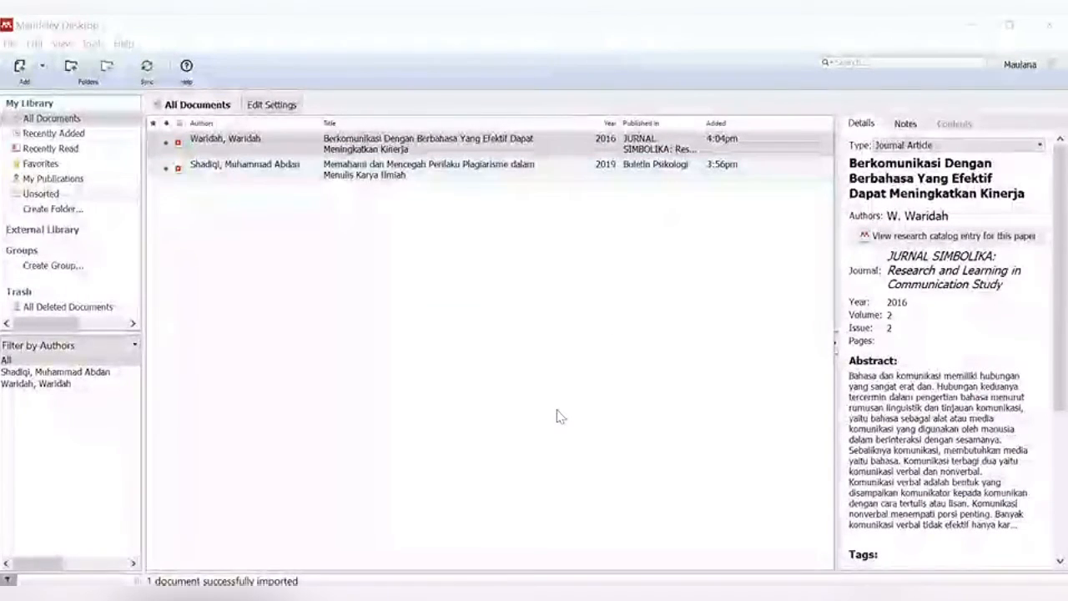
pyautogui.click(558, 414)
pyautogui.click(429, 140)
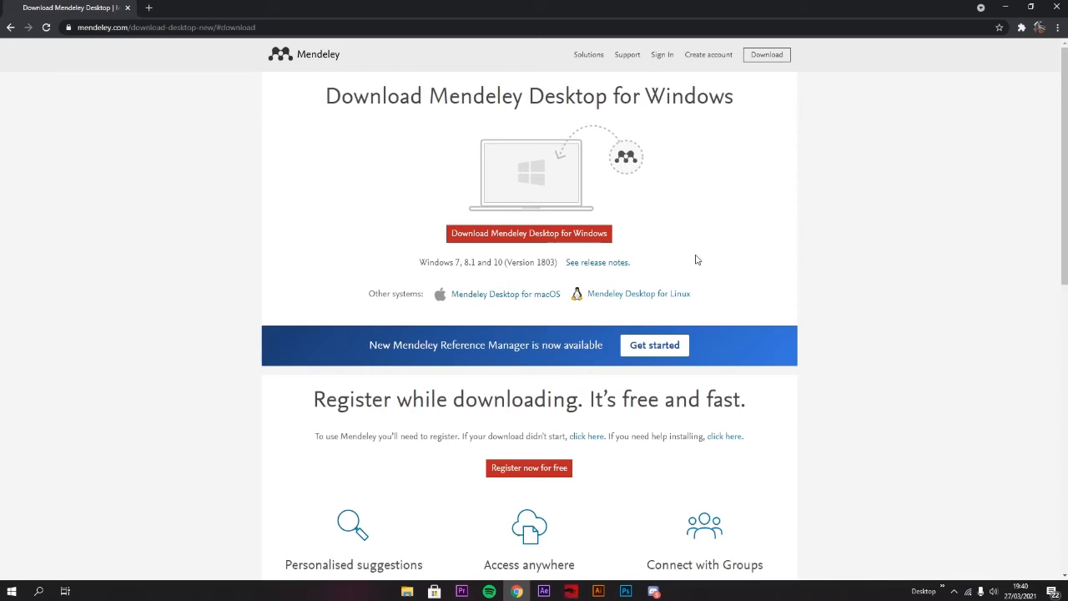
# In the browser, download Mendeley Desktop for Windows, launch the installer and allow it to make changes to the device
pyautogui.click(468, 240)
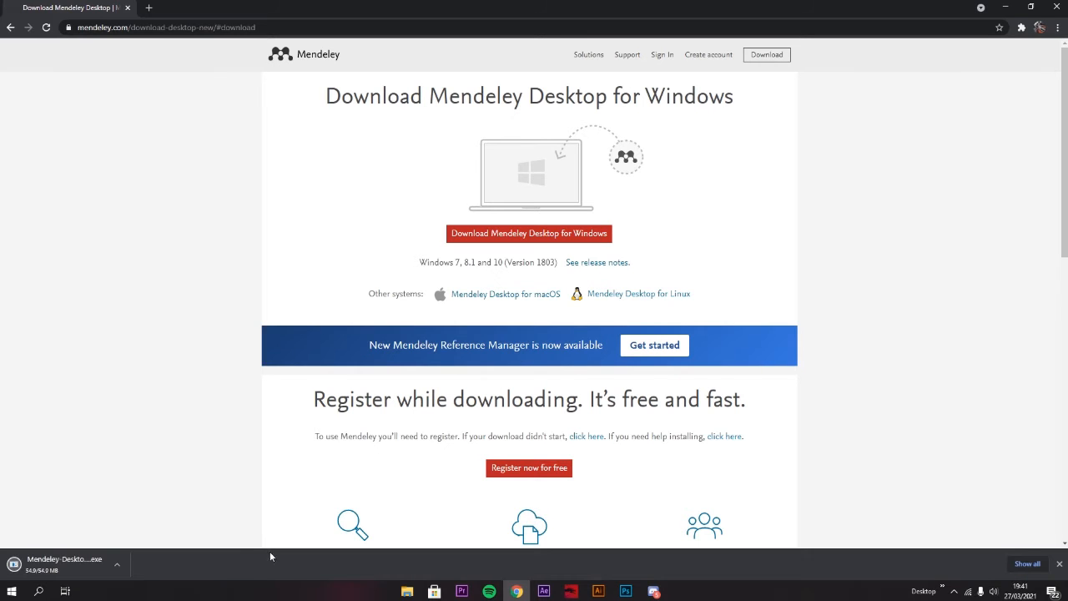
pyautogui.click(125, 566)
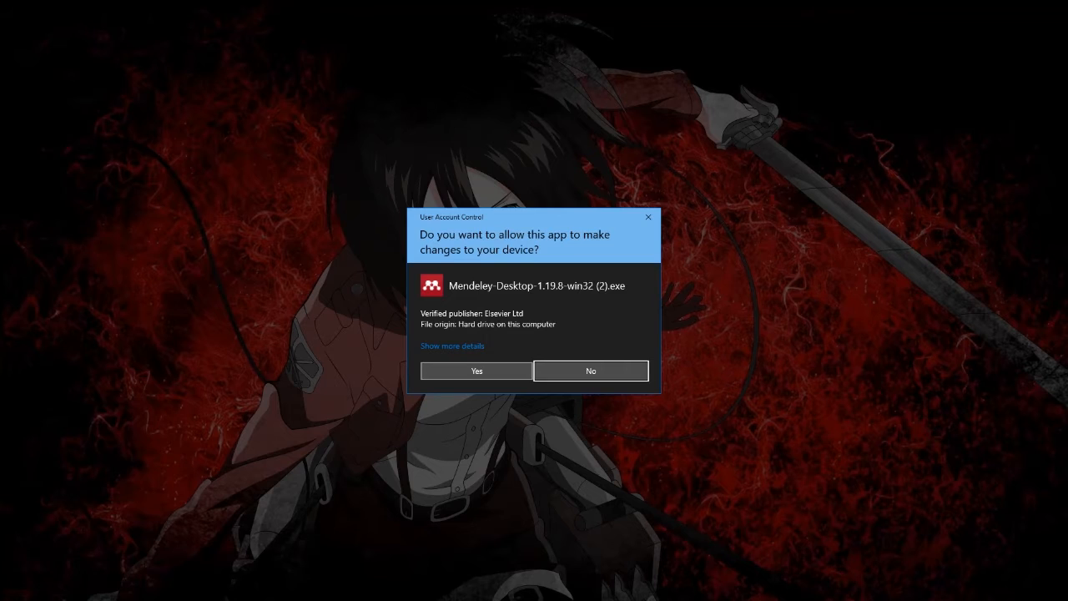
pyautogui.click(493, 373)
# Accept the Mendeley Desktop license agreement and run the installation with the default setup options
pyautogui.click(598, 384)
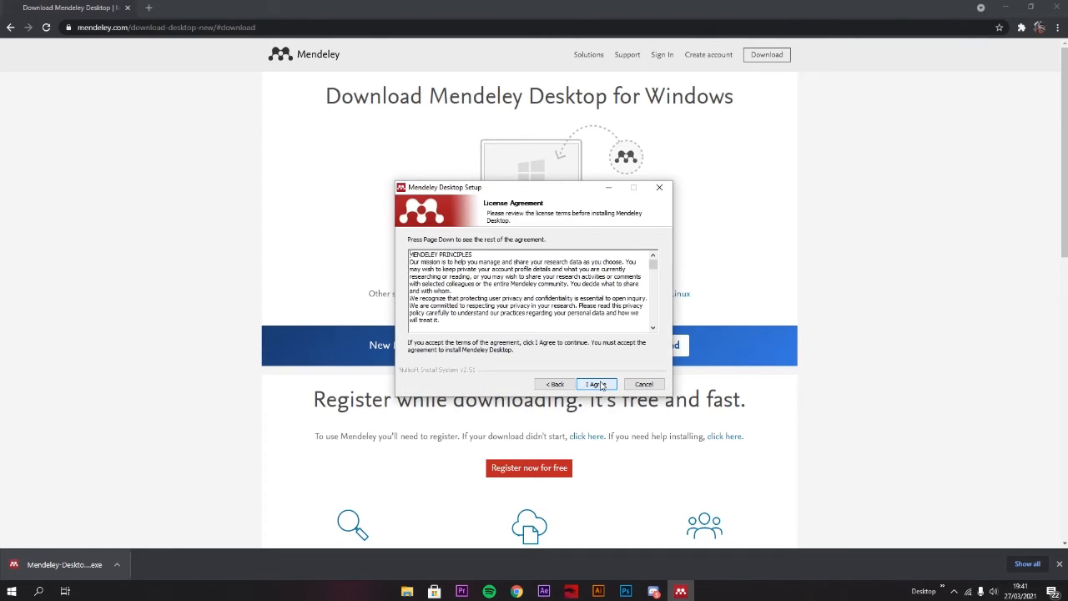
pyautogui.click(598, 384)
pyautogui.click(598, 384)
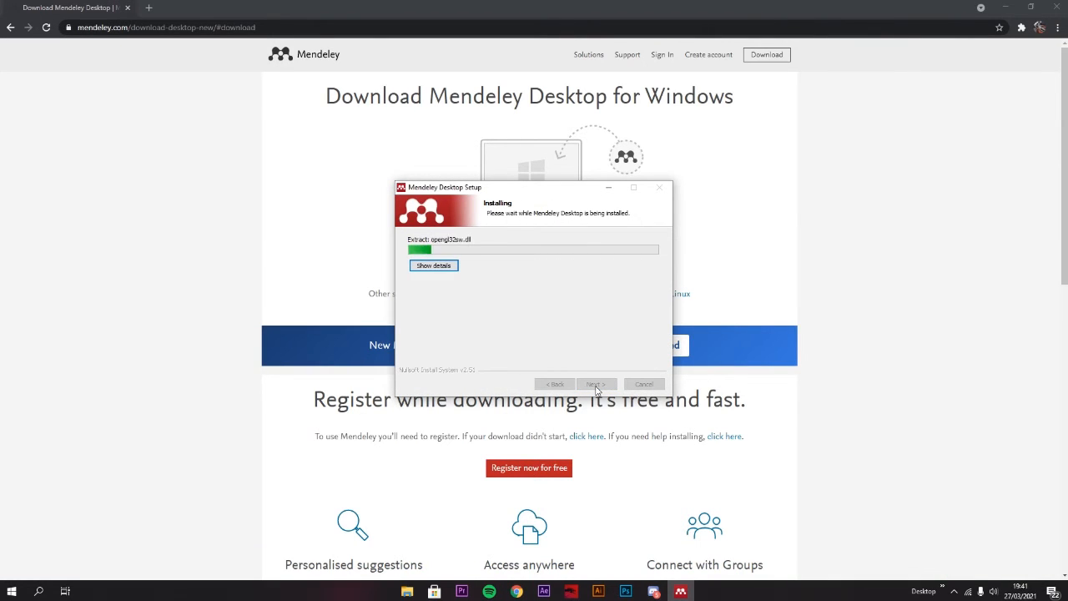
pyautogui.click(595, 385)
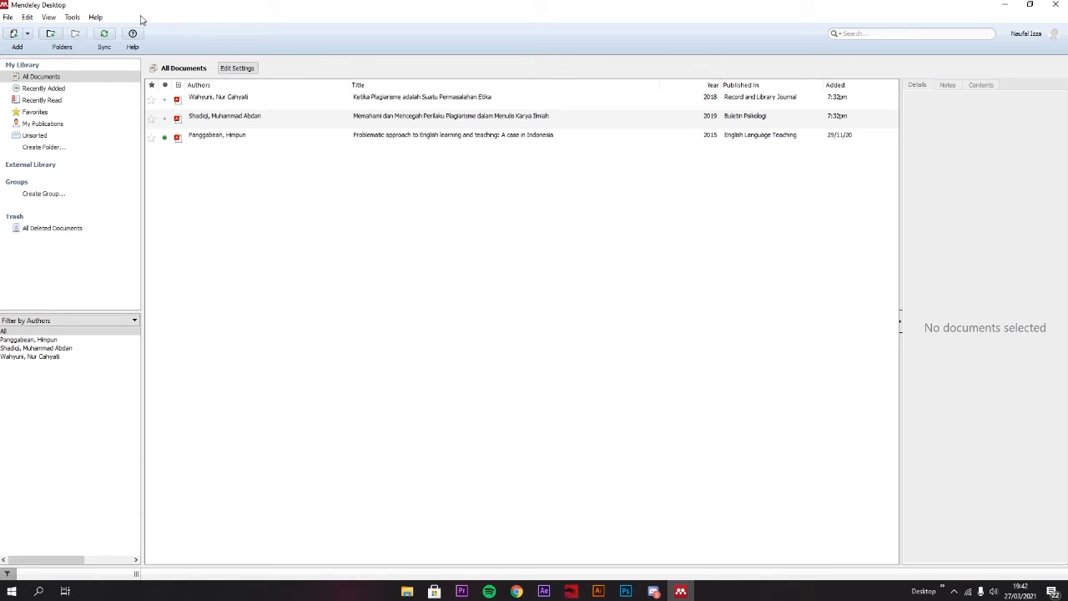
# Install the MS Word citation plugin from Mendeley Desktop and dismiss the Plugin Installed dialog
pyautogui.click(73, 18)
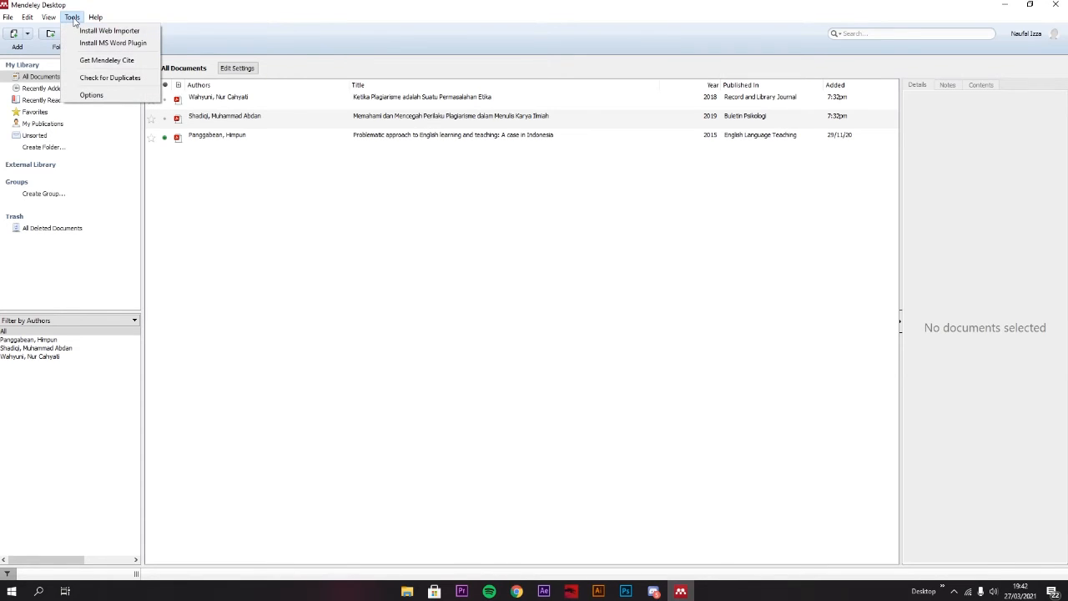
pyautogui.click(118, 45)
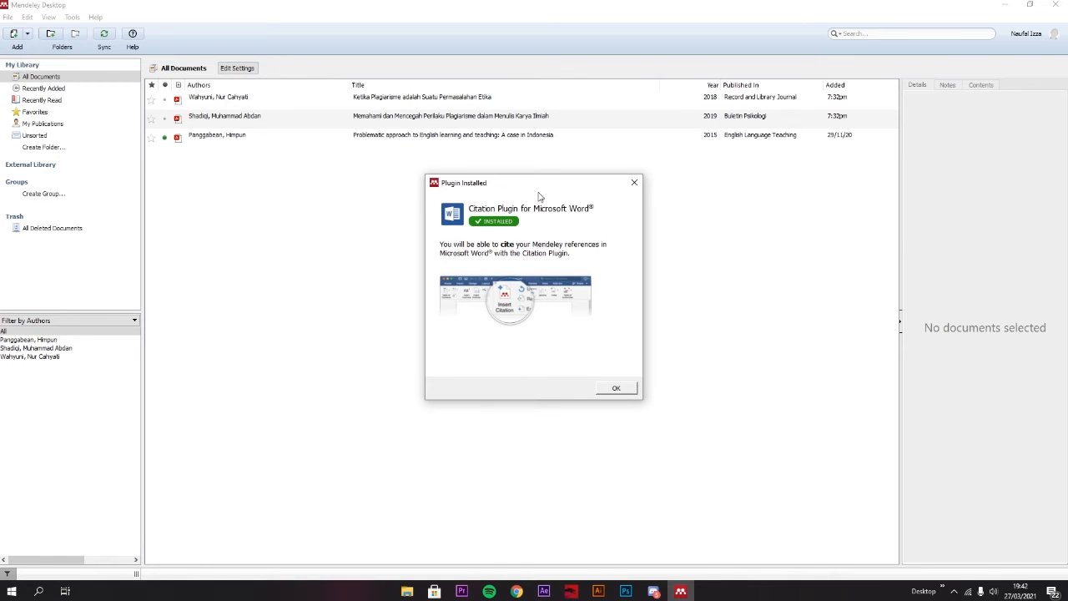
pyautogui.moveTo(538, 196); pyautogui.dragTo(531, 201)
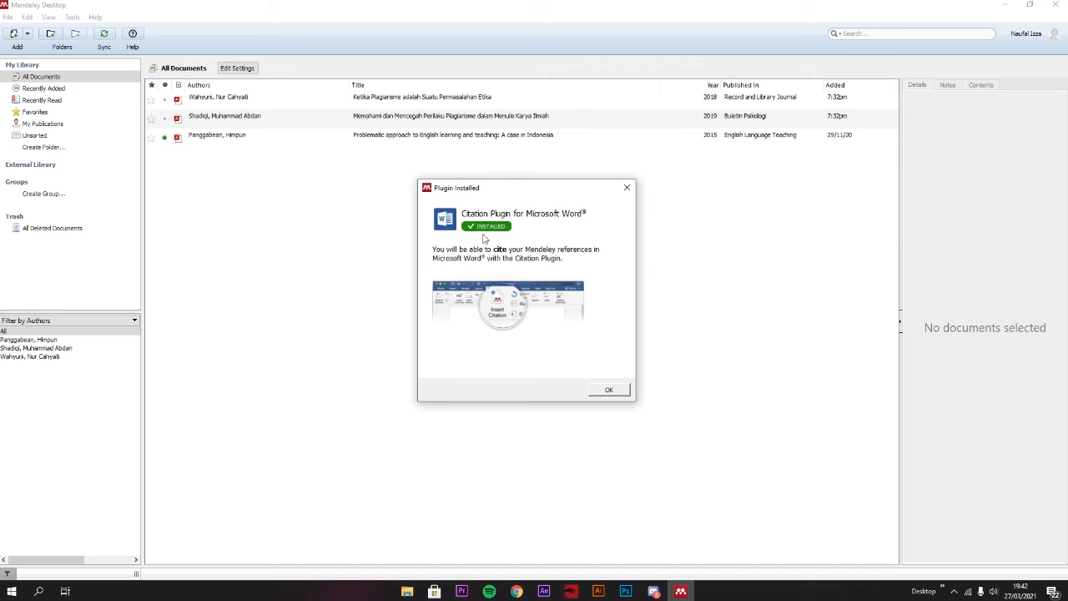
pyautogui.click(610, 393)
# Find Word through the Windows search, launch it and create a blank document
pyautogui.click(39, 591)
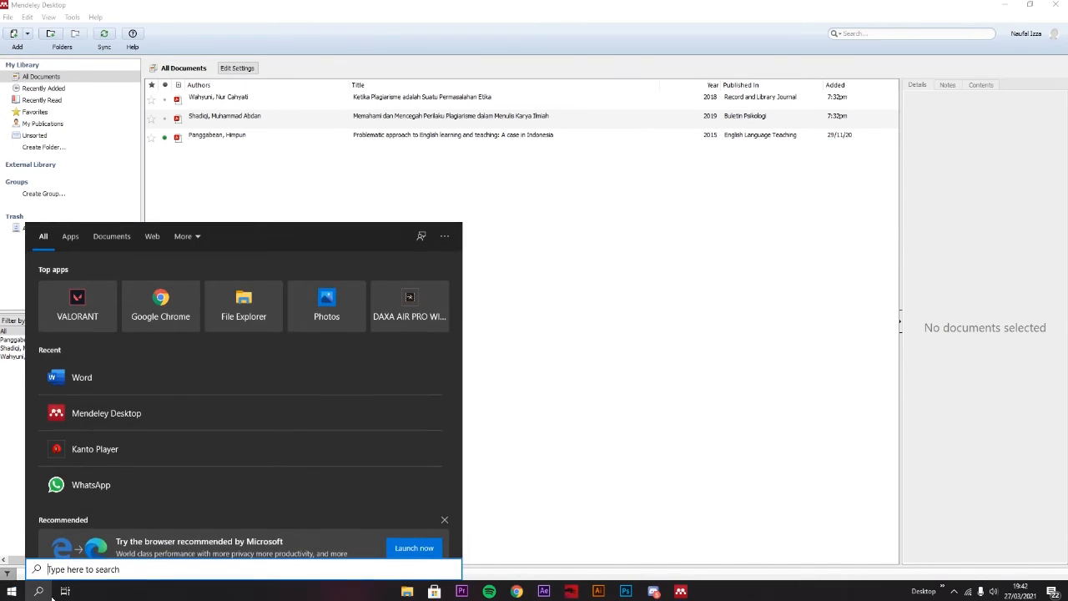
pyautogui.write('word')
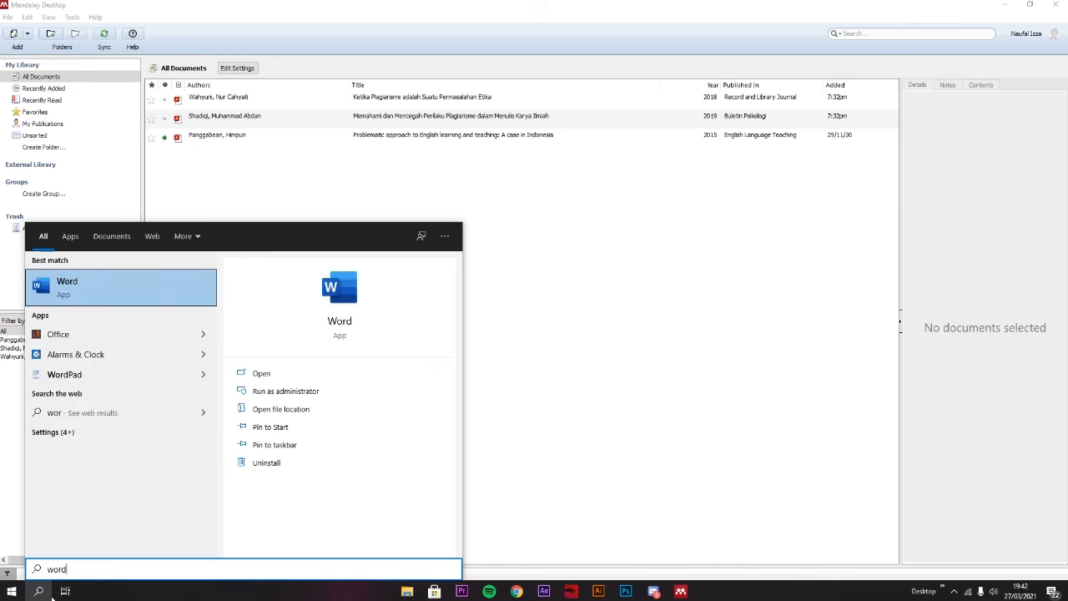
pyautogui.click(97, 281)
pyautogui.click(178, 118)
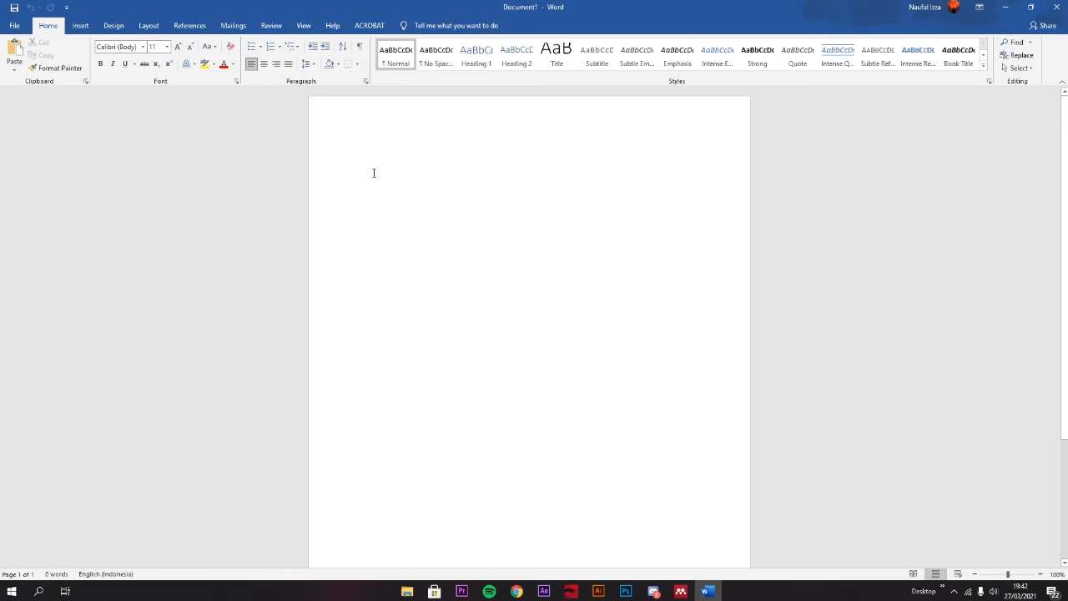
# Switch back to Mendeley Desktop and open the article "Ketika Plagiarisme adalah Suatu Permasalahan Etika" for reading
pyautogui.click(681, 591)
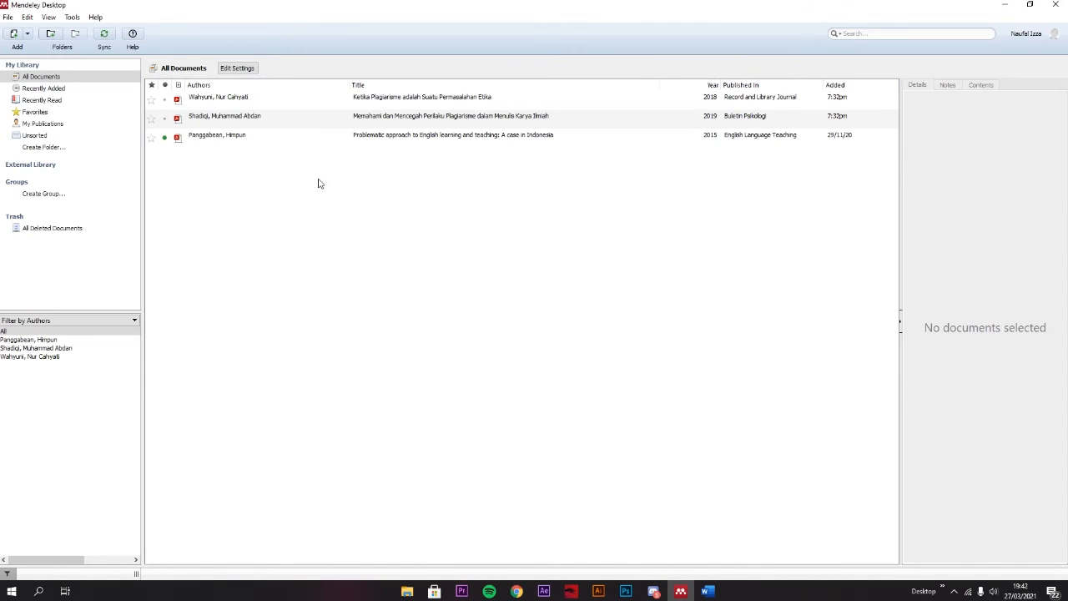
pyautogui.click(233, 117)
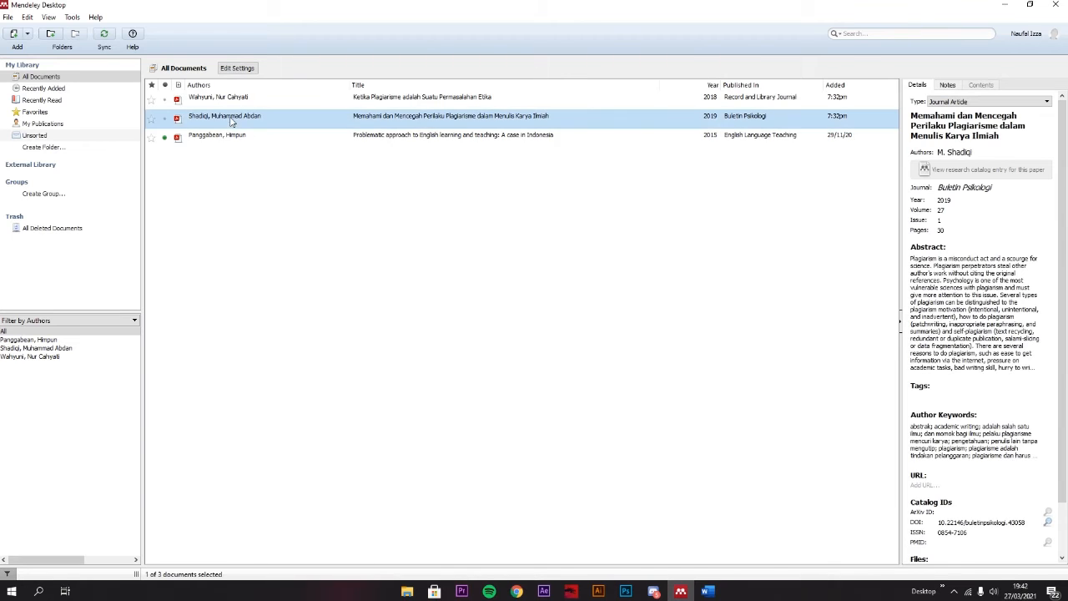
pyautogui.click(243, 135)
pyautogui.click(242, 166)
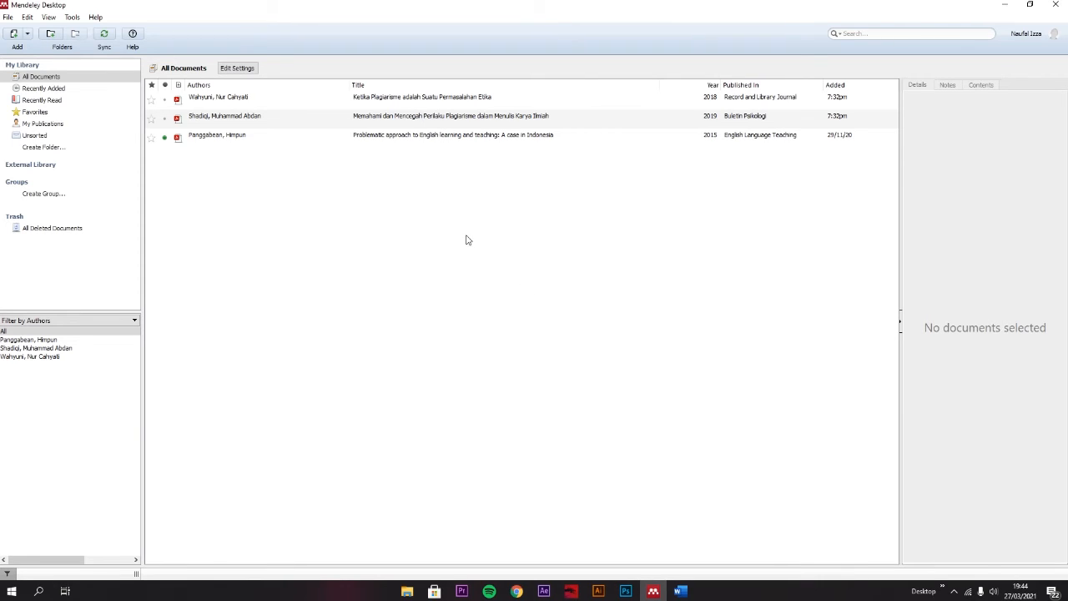
pyautogui.doubleClick(443, 106)
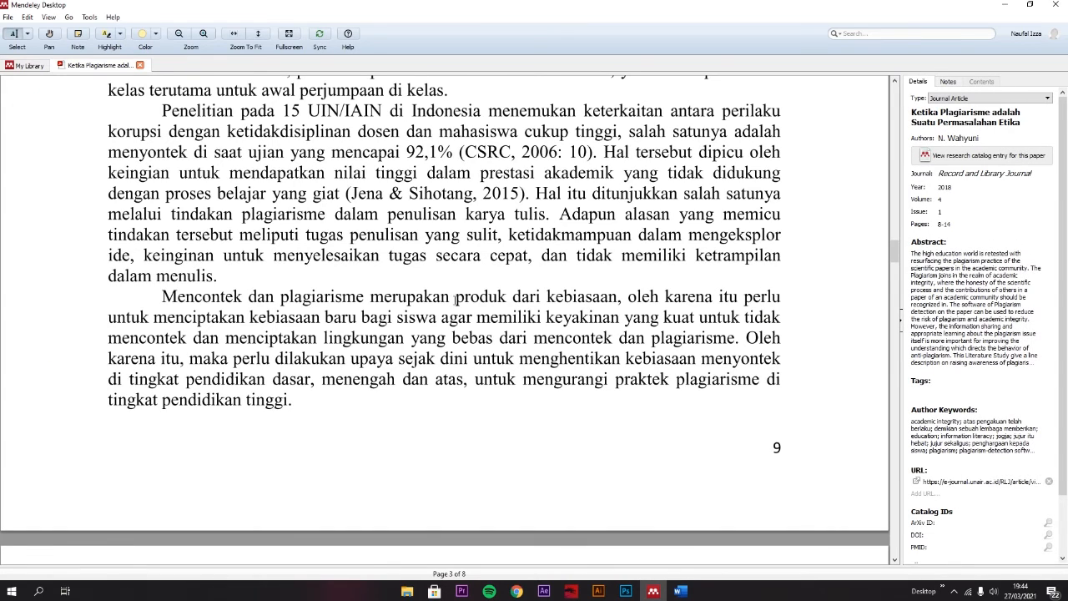
# Copy the full paragraph beginning "Penelitian pada 15 UIN/IAIN di Indonesia" and ending "dalam menulis." from the open article
pyautogui.scroll(3, 455, 297)
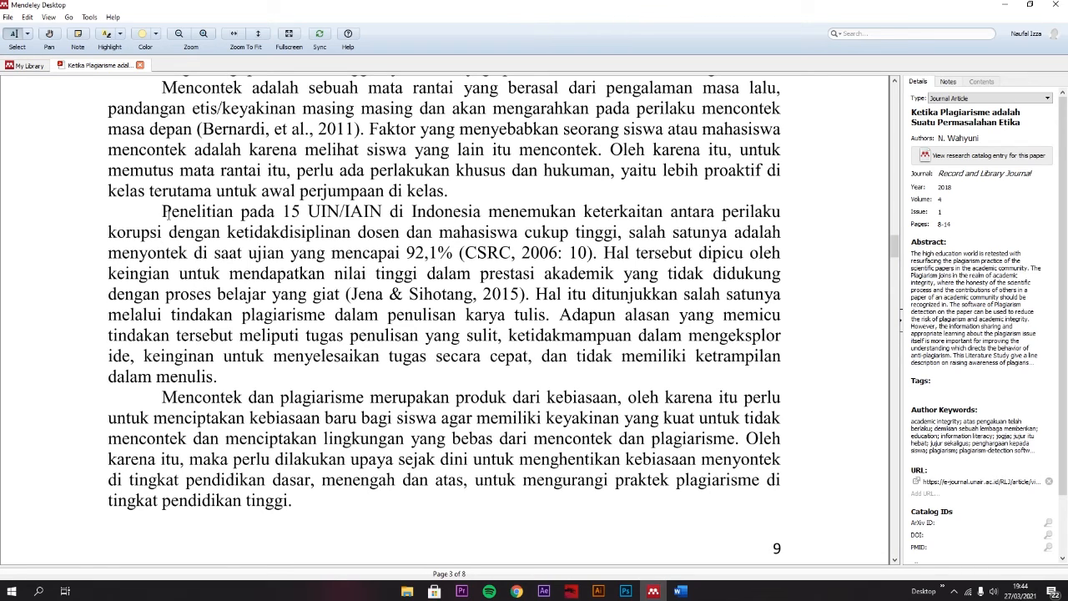
pyautogui.moveTo(165, 213); pyautogui.dragTo(232, 385)
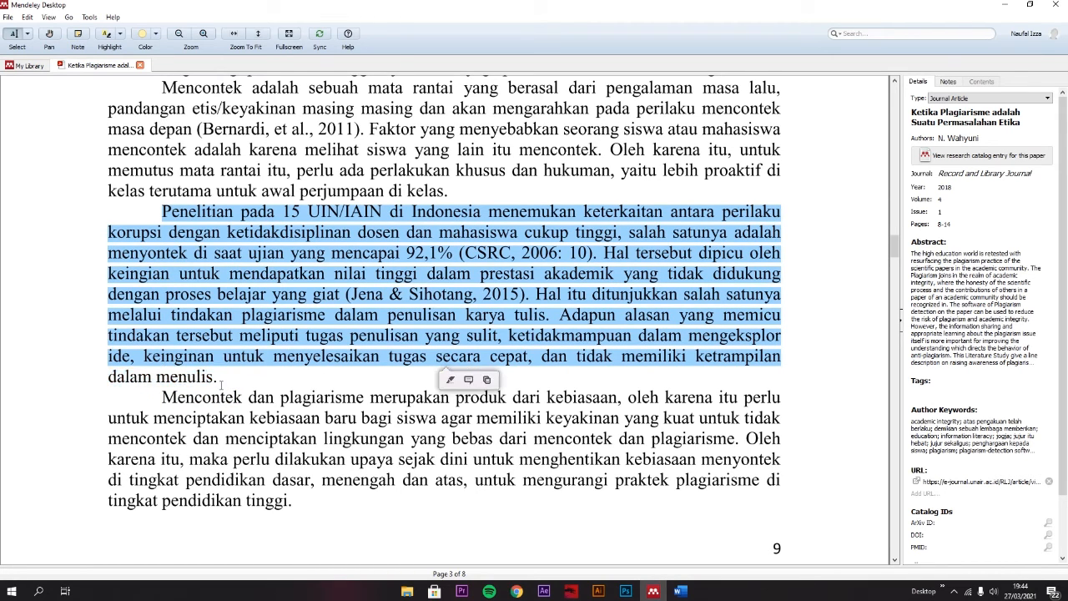
pyautogui.click(201, 226)
pyautogui.moveTo(162, 211); pyautogui.dragTo(222, 390)
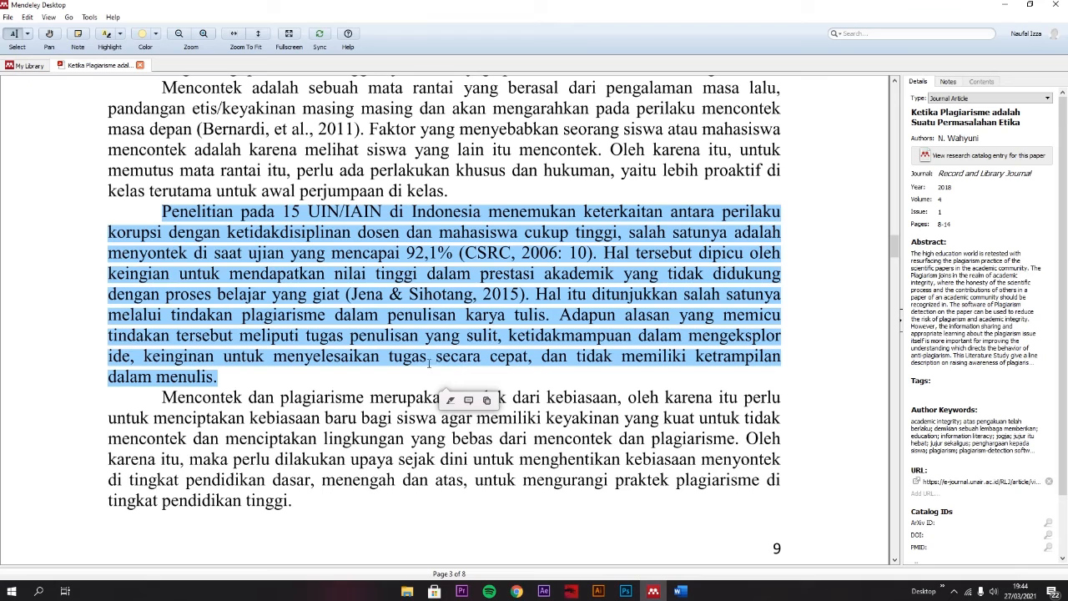
pyautogui.click(488, 400)
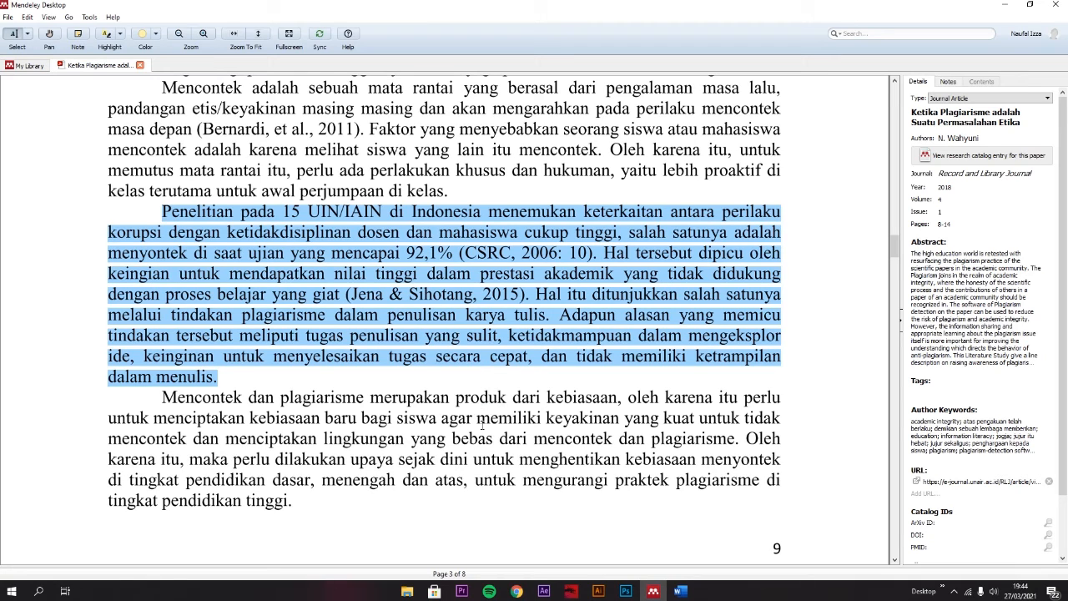
# Switch to the blank Word document and paste the copied paragraph as text only
pyautogui.click(680, 591)
pyautogui.rightClick(371, 158)
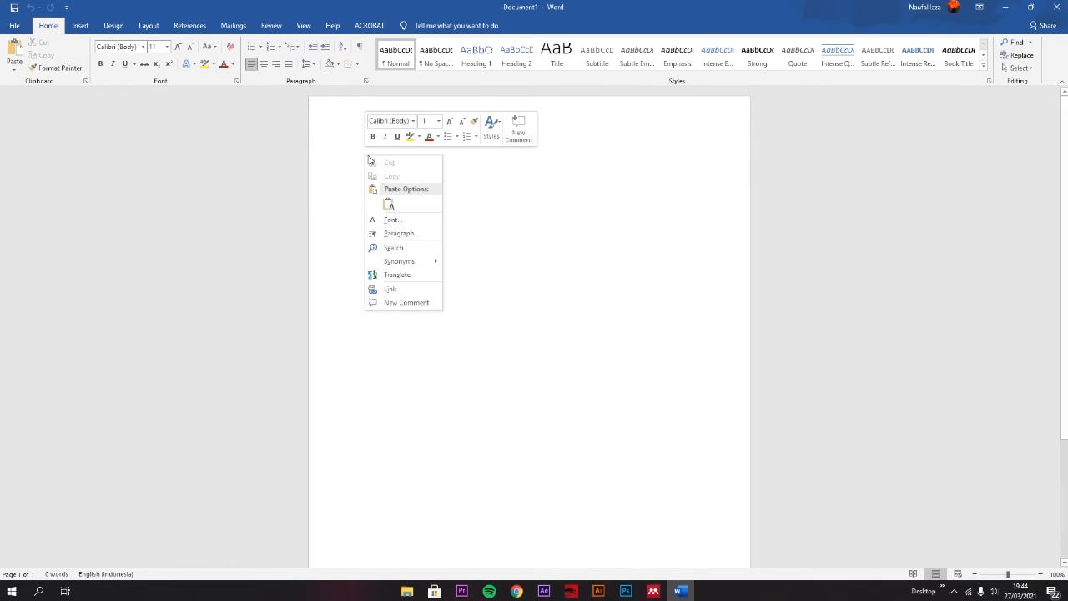
pyautogui.click(391, 204)
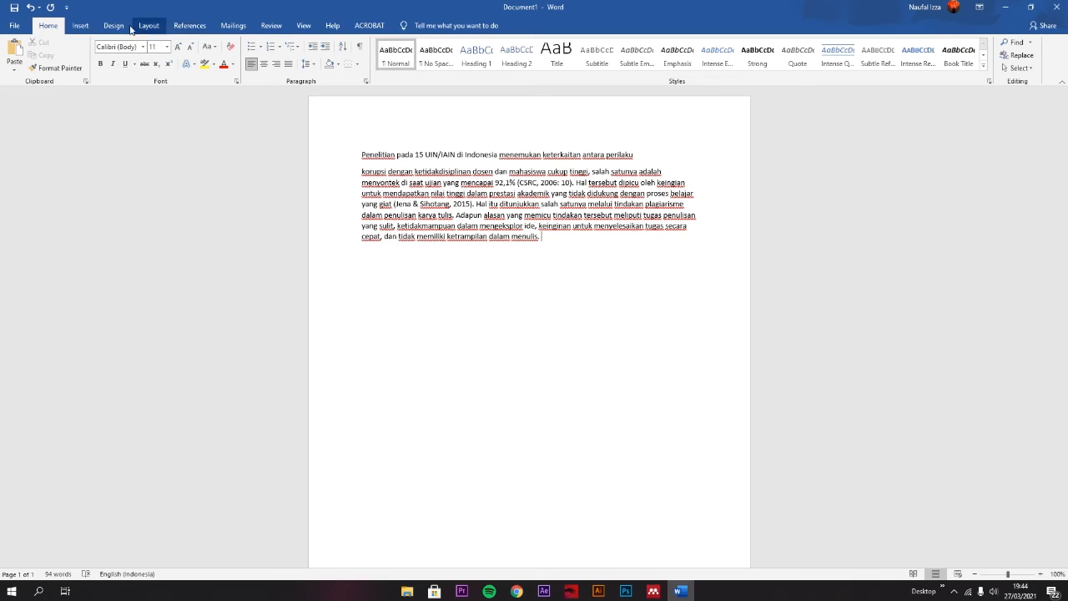
# Insert a Mendeley citation of "Ketika Plagiarisme adalah Suatu Permasalahan Etika" at the end of the paragraph, finding the article by its author
pyautogui.click(202, 26)
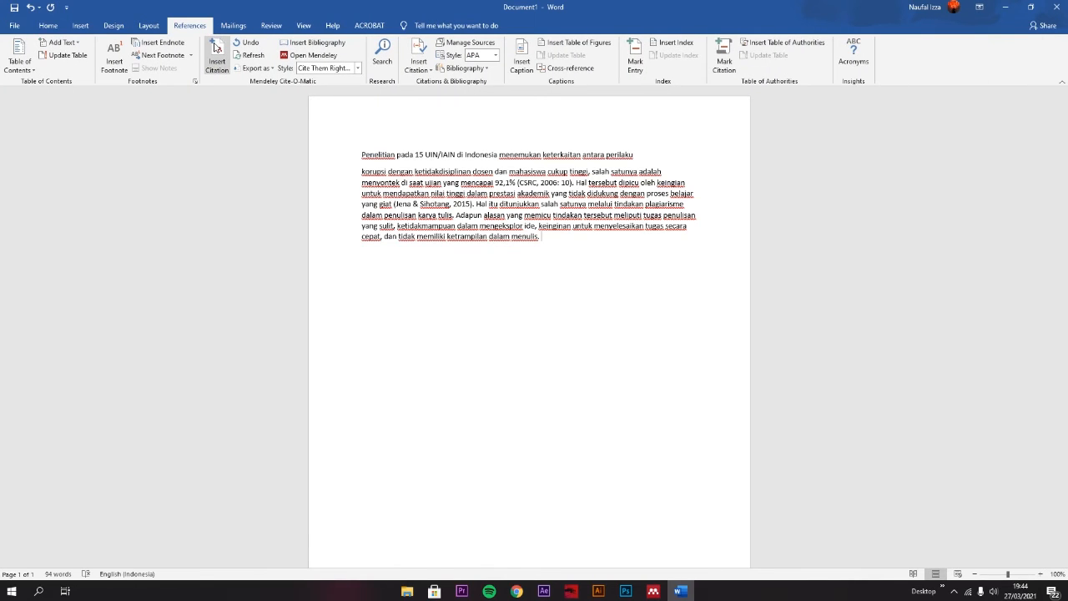
pyautogui.click(217, 52)
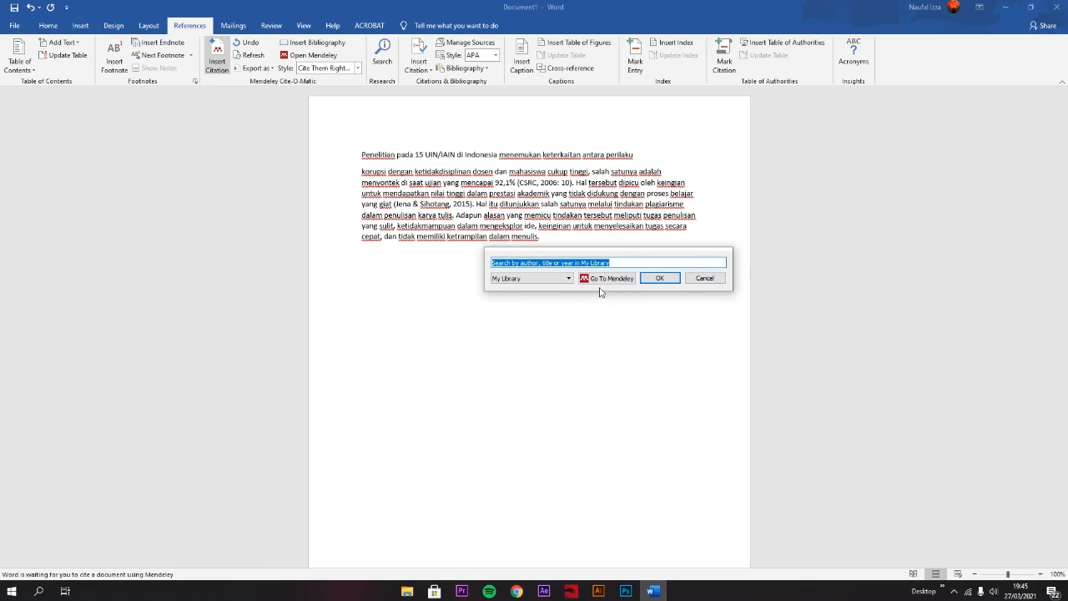
pyautogui.write('we')
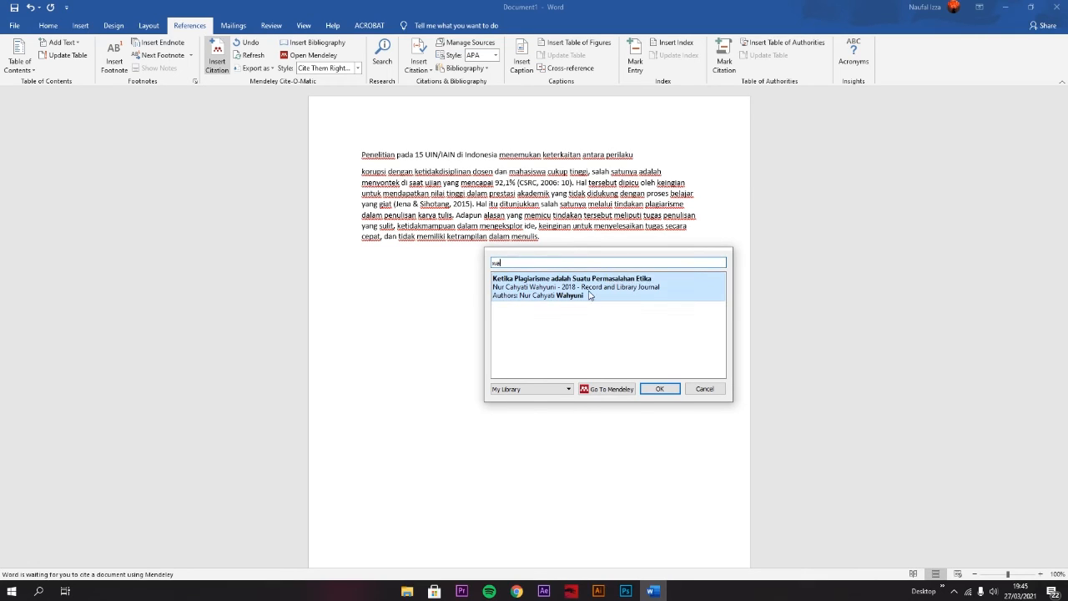
pyautogui.click(591, 293)
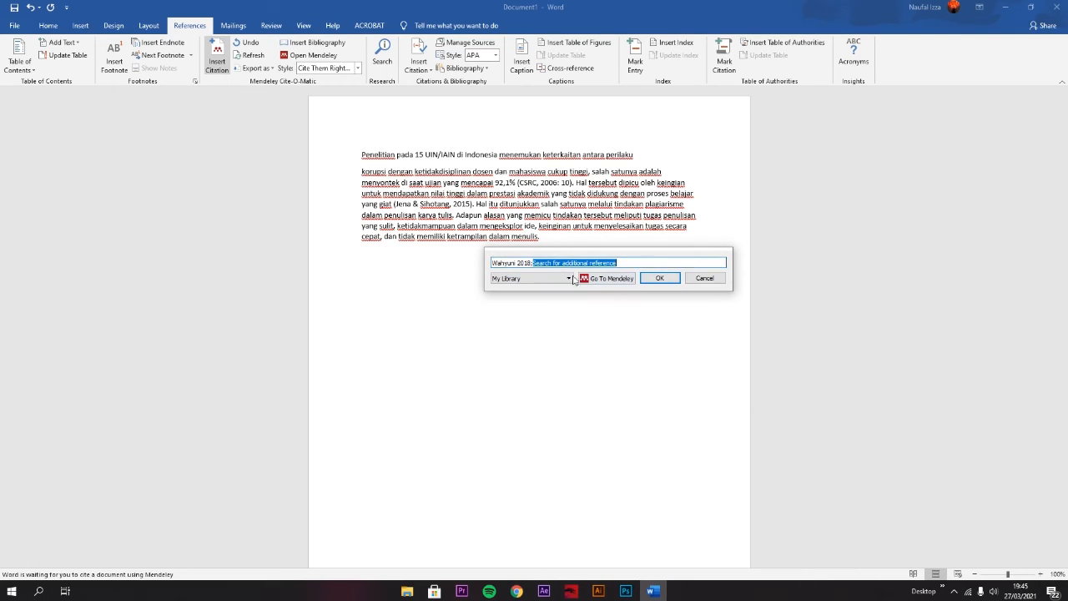
pyautogui.click(655, 279)
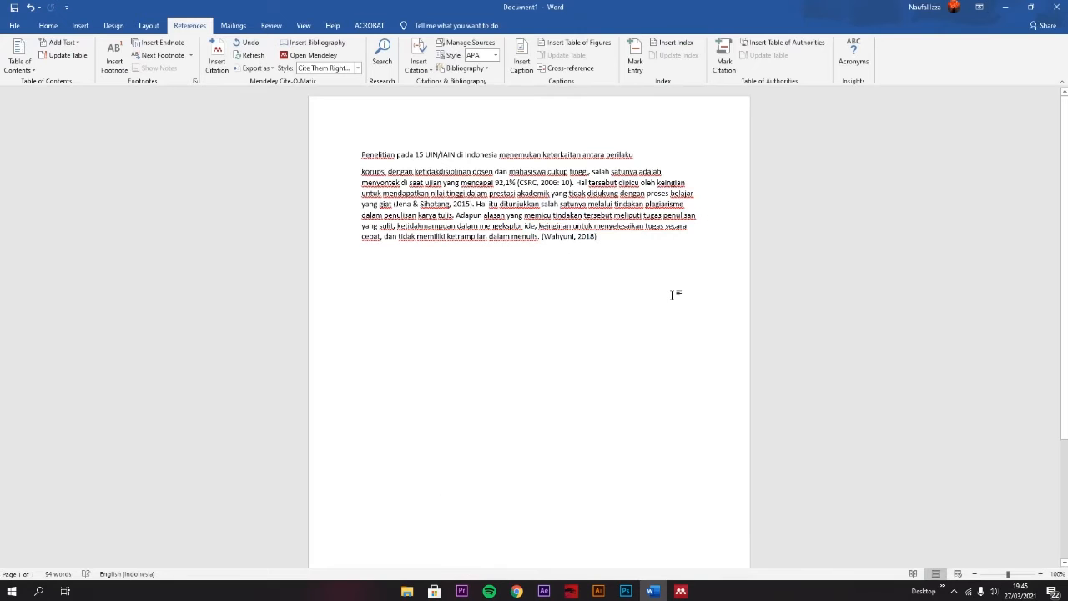
# Try the American Medical Association 11th edition citation style on the citation, then restore Cite Them Right 10th edition - Harvard
pyautogui.click(214, 156)
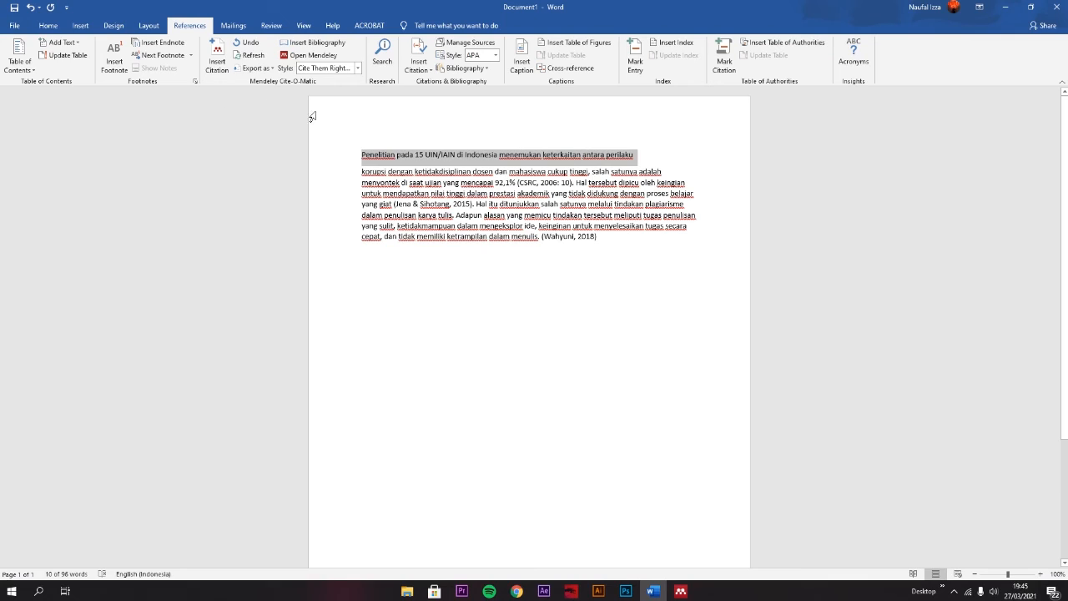
pyautogui.click(550, 245)
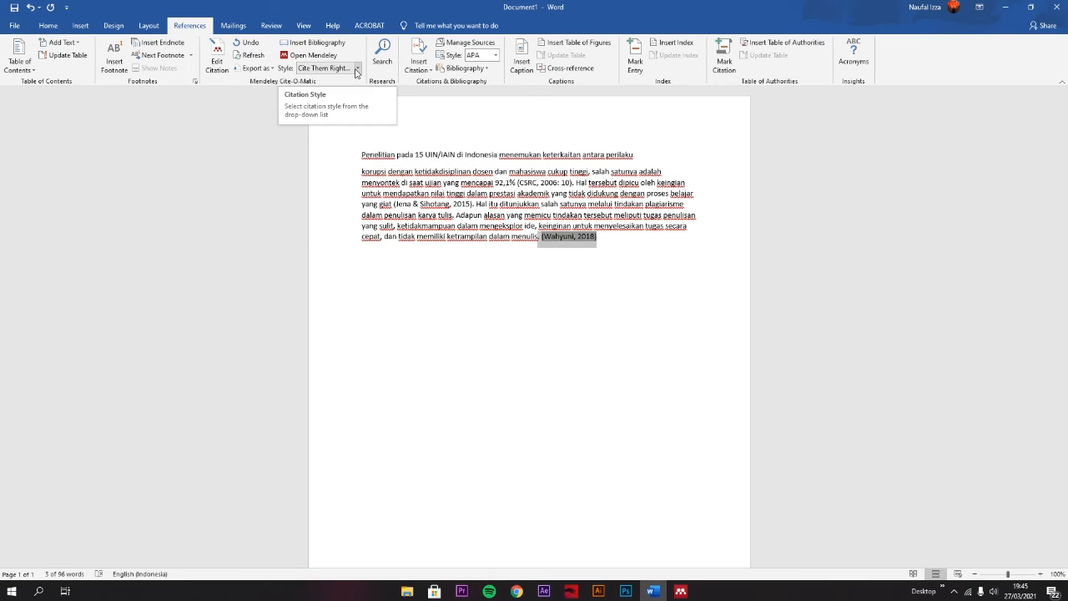
pyautogui.click(357, 68)
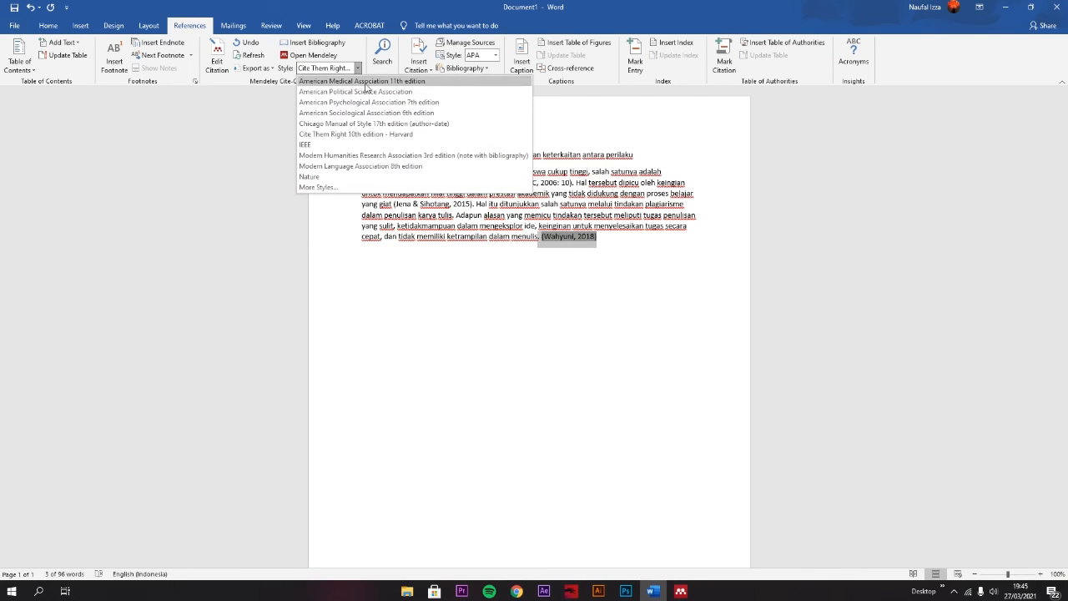
pyautogui.click(366, 82)
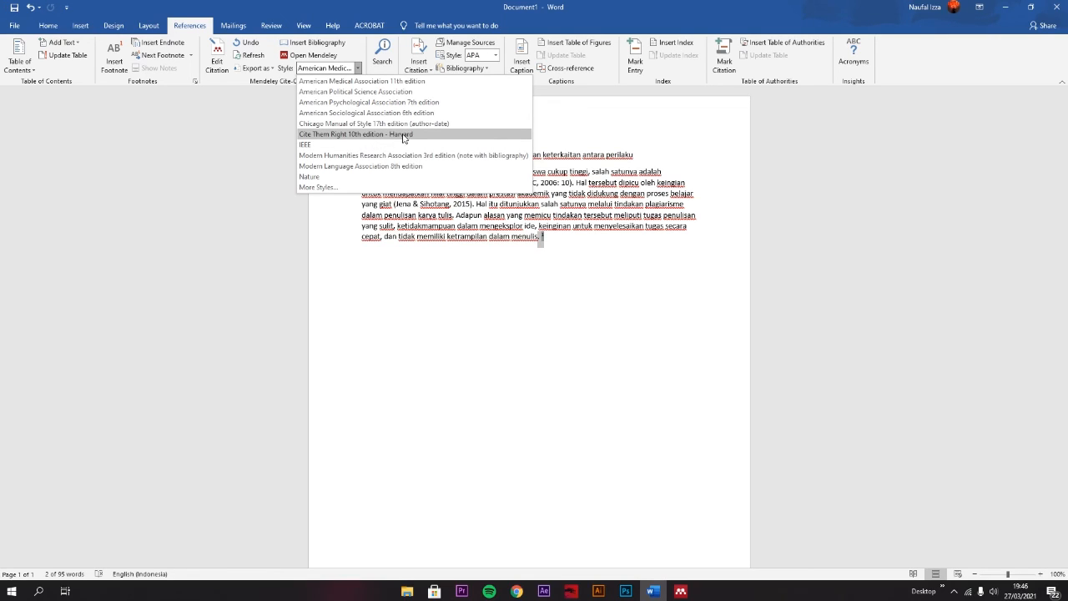
pyautogui.click(410, 134)
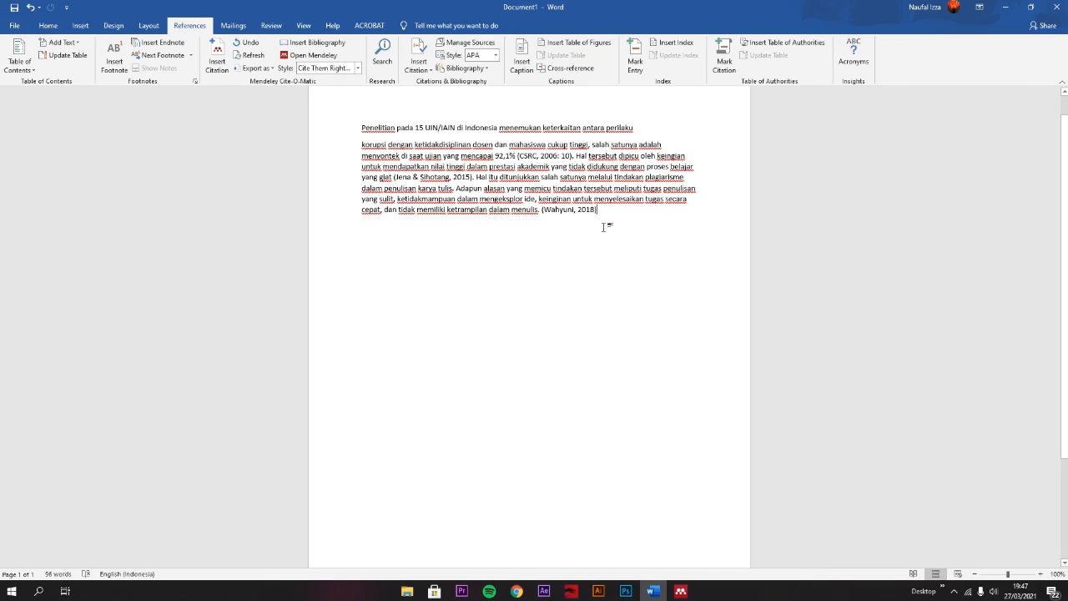
# Insert the Mendeley bibliography on a new line below the cited paragraph, leaving the cursor under the reference entry
pyautogui.press('Return')
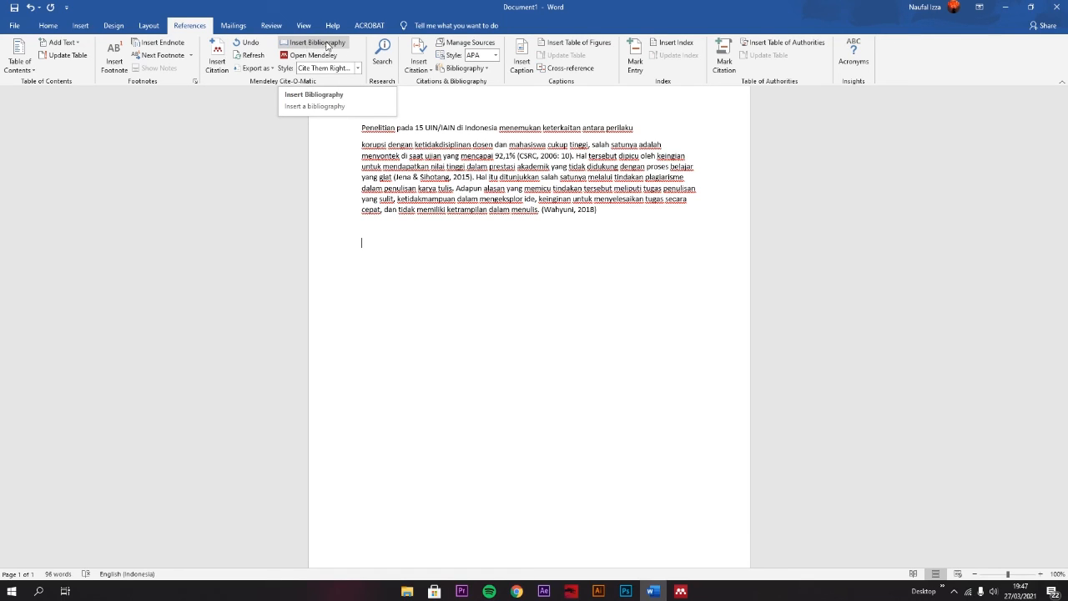
pyautogui.click(327, 43)
pyautogui.click(459, 257)
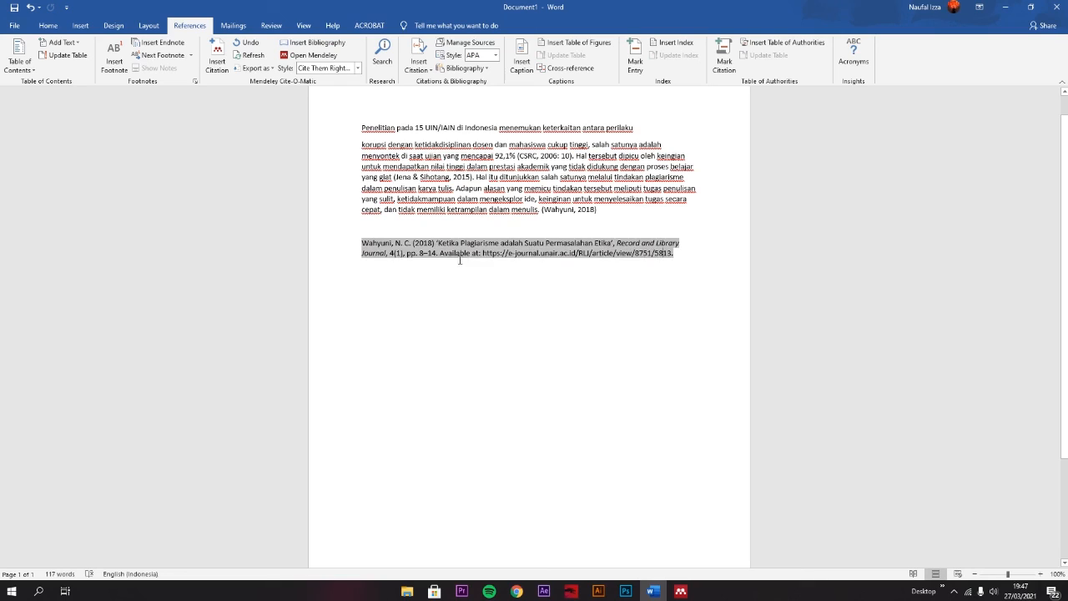
pyautogui.click(436, 277)
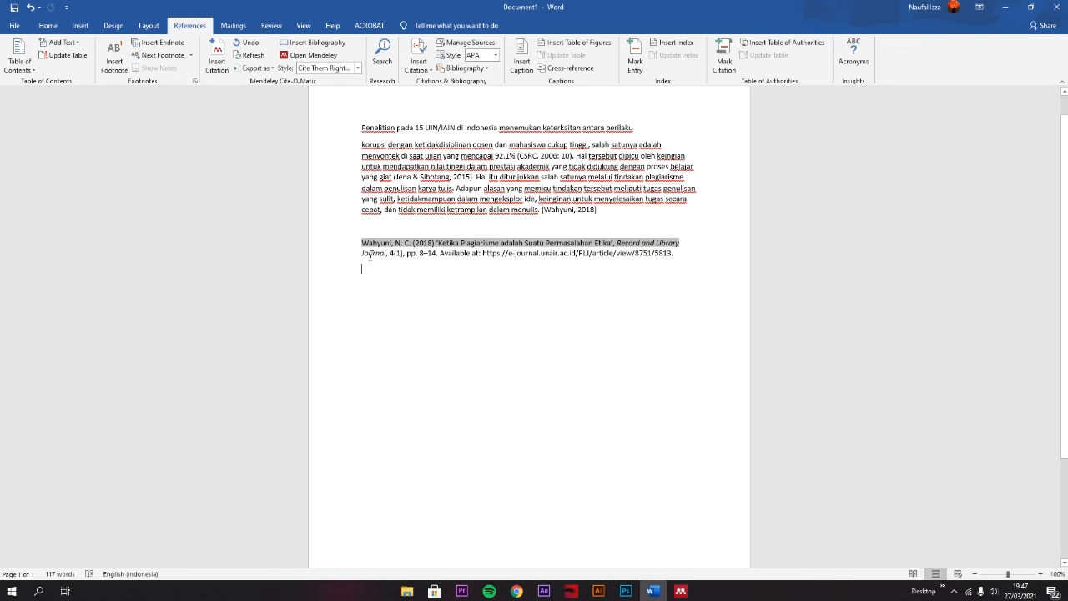
pyautogui.moveTo(369, 257)
pyautogui.mouseDown()
pyautogui.moveTo(683, 258)
pyautogui.moveTo(360, 239)
pyautogui.mouseUp()
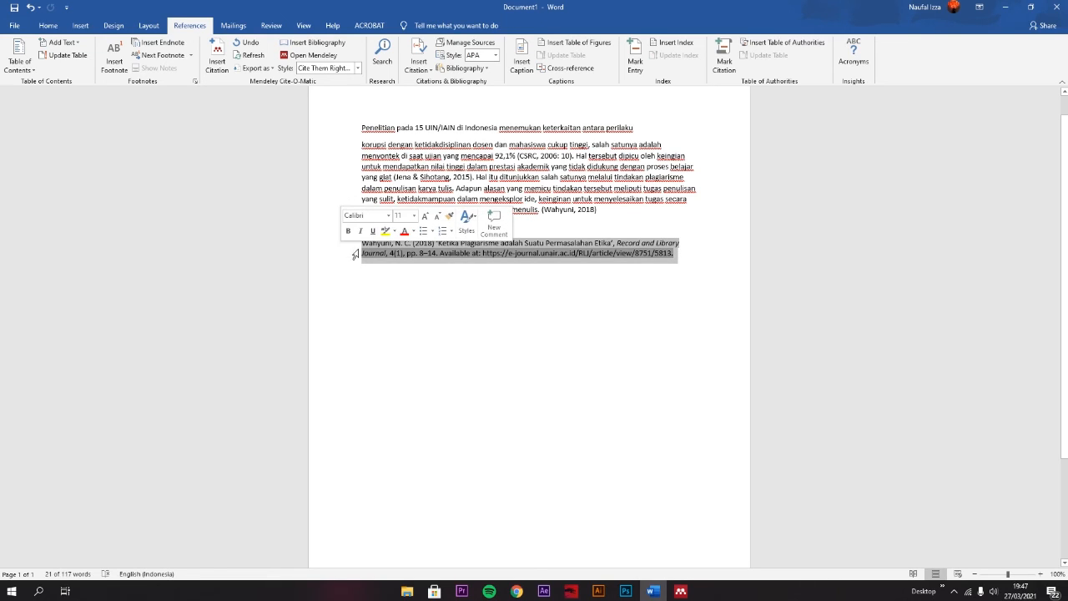
pyautogui.click(460, 279)
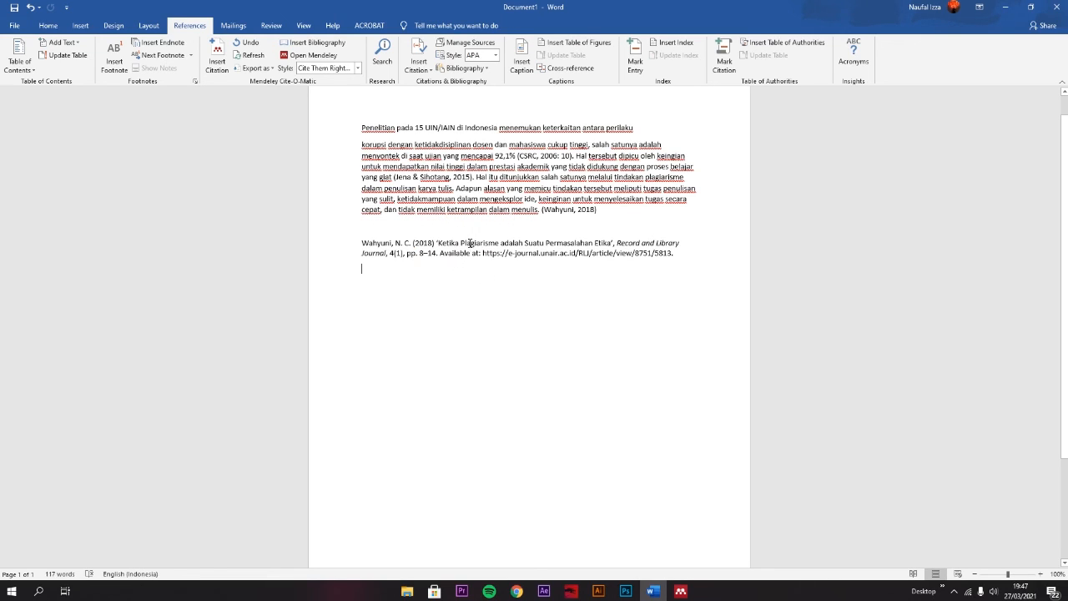